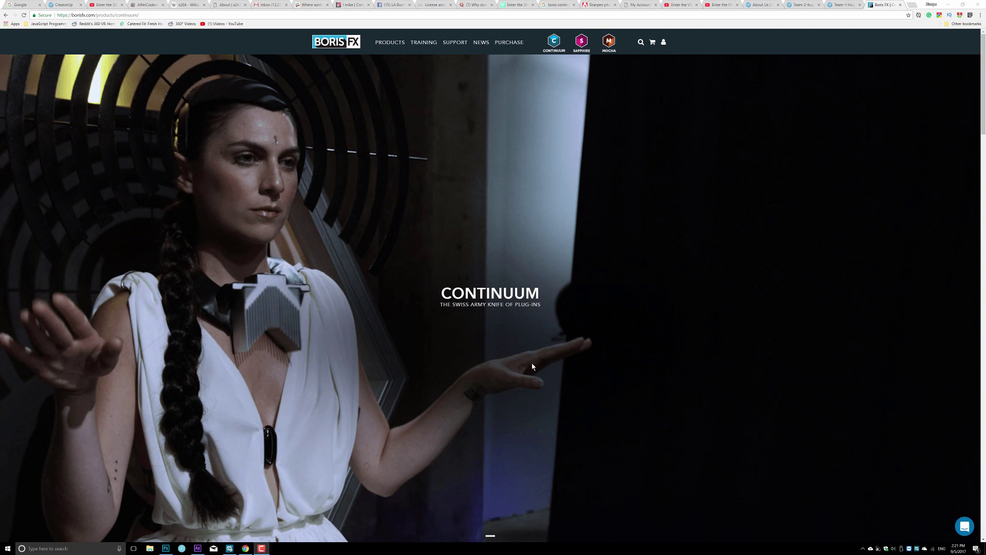
Scroll up and down through the Continuum What's New features on the Boris FX site
scroll(441, 381, "down", 9)
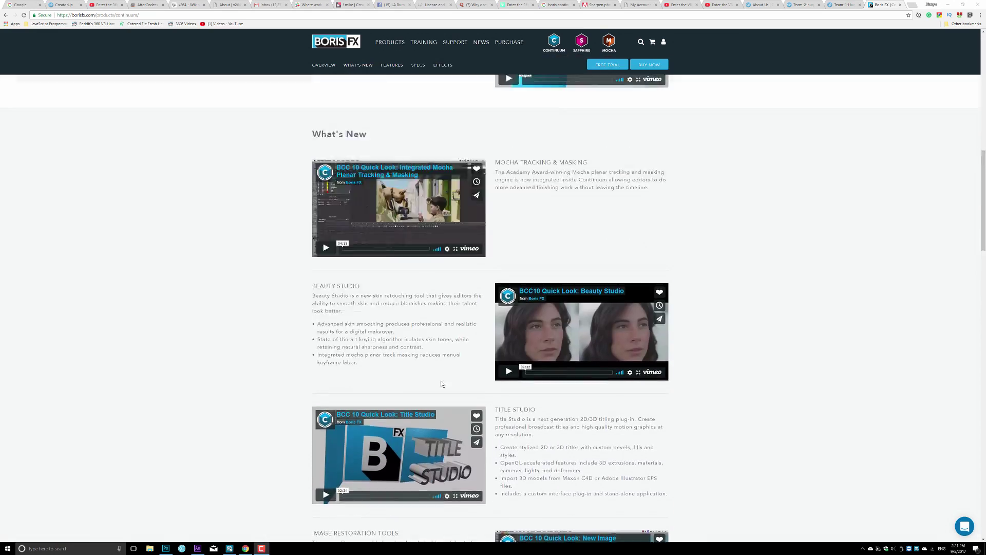
scroll(441, 380, "up", 5)
scroll(440, 384, "up", 5)
scroll(472, 339, "down", 5)
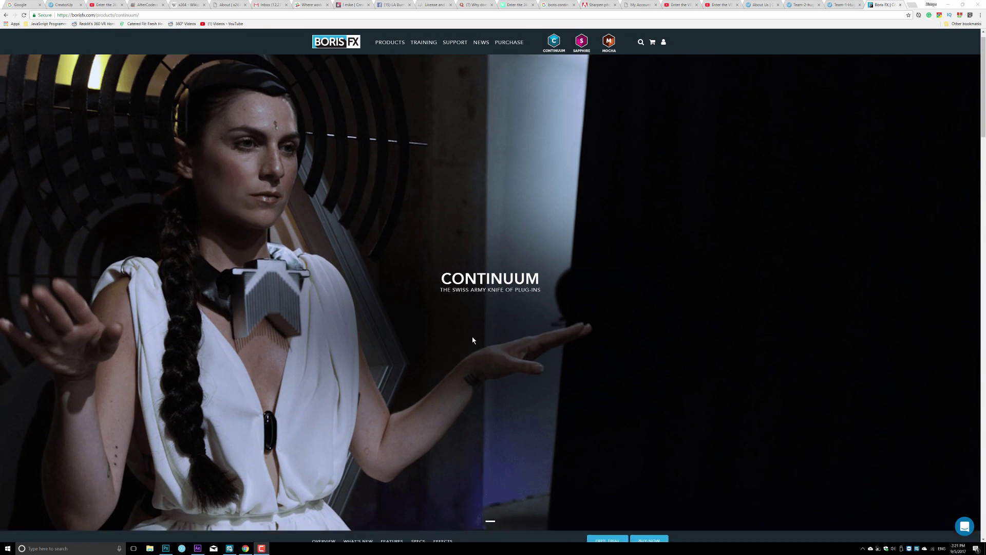
scroll(473, 340, "down", 15)
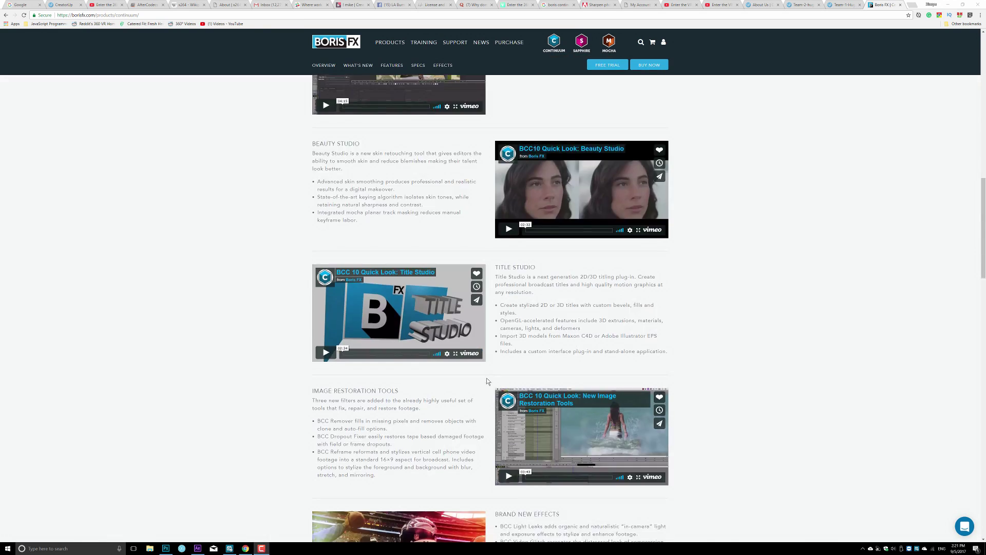
scroll(479, 385, "up", 18)
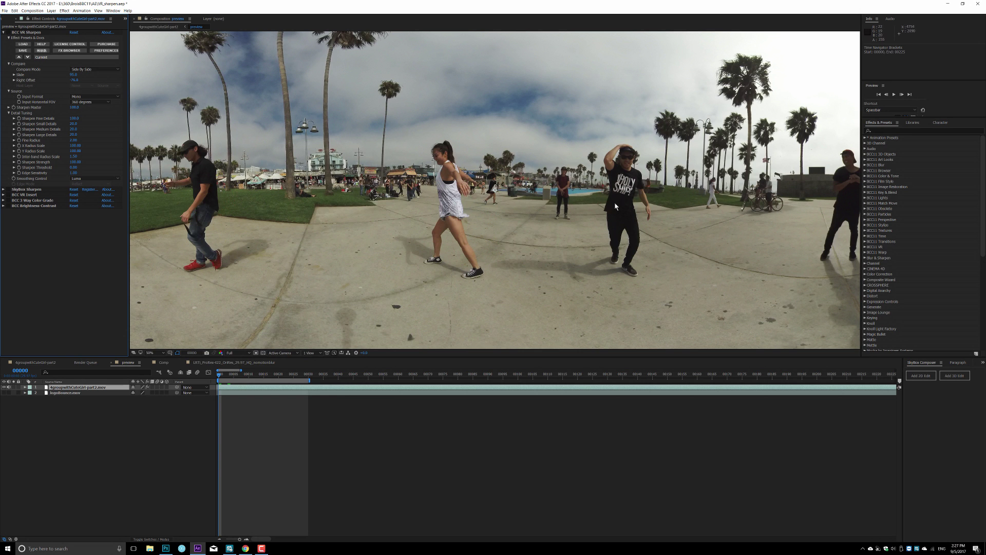
Expand BCC11 VR to list VR Blur, Flicker Fixer, Insert, Reorient and Sharpen
left_click(865, 247)
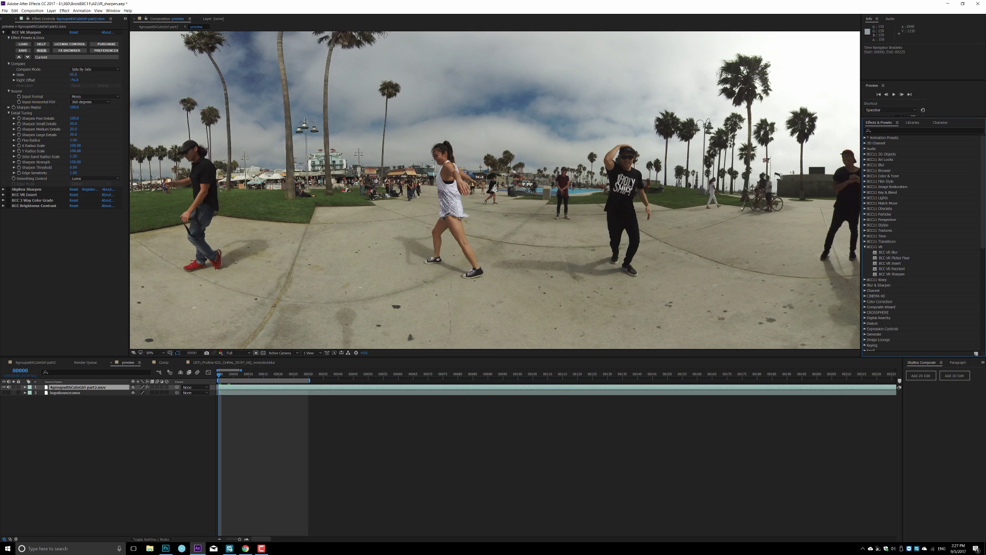
Enable BCC VR Sharpen and leave its Compare Mode on Side By Side
left_click(7, 32)
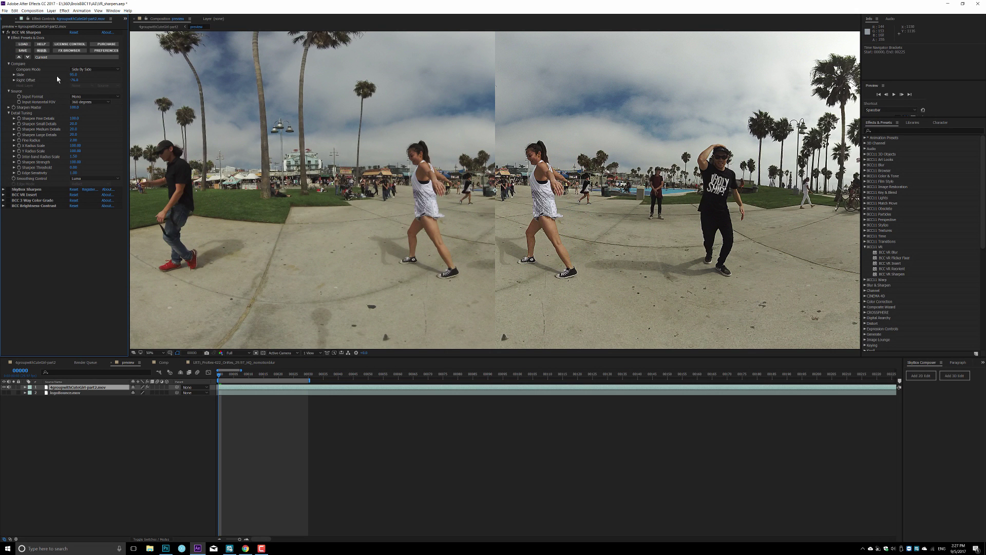
left_click(81, 70)
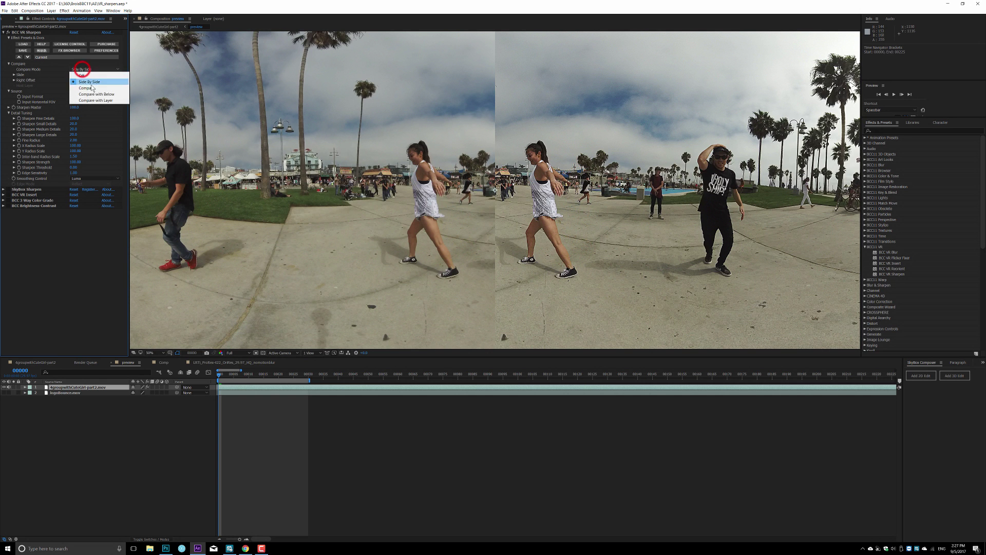
left_click(56, 226)
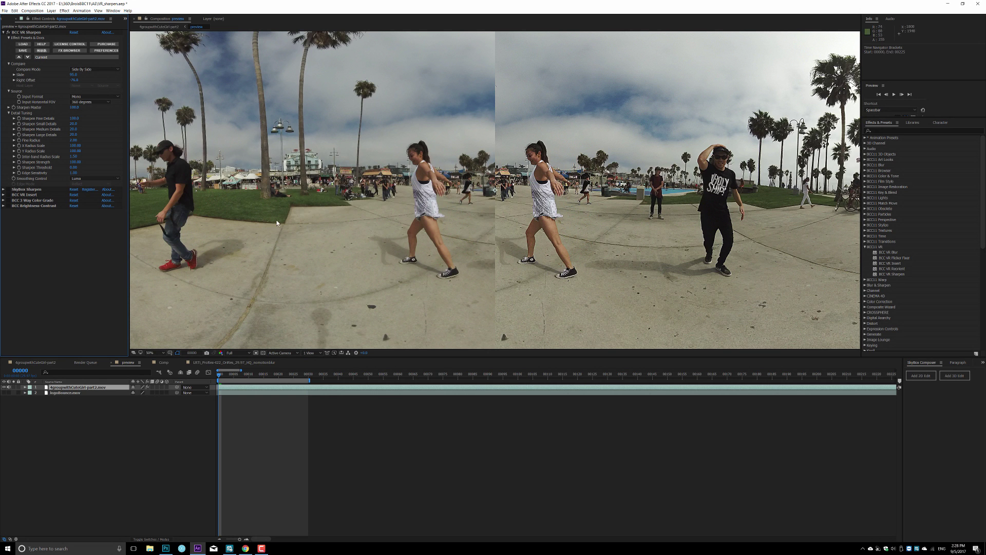
Collapse and disable BCC VR Sharpen, then expand and collapse the SkyBox Sharpen settings
left_click(4, 32)
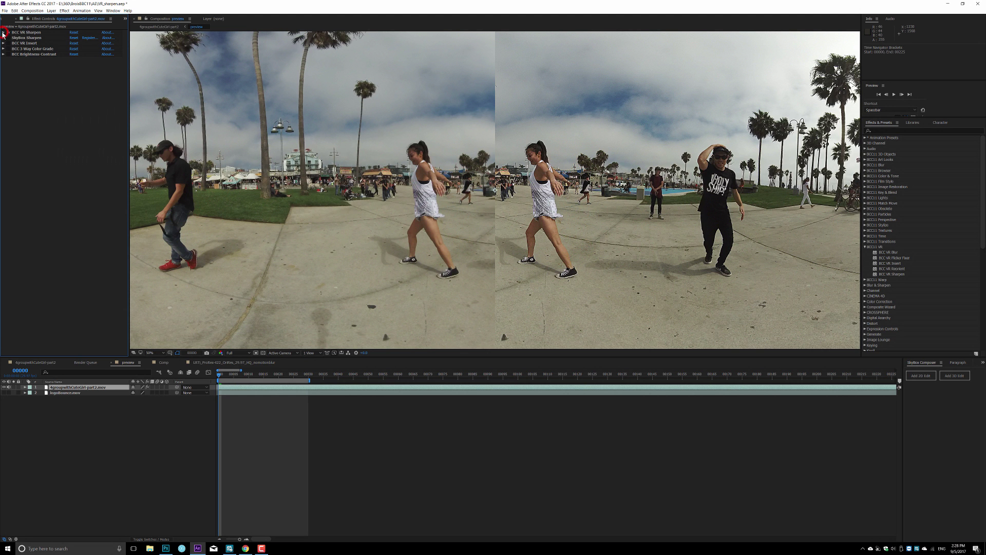
left_click(8, 33)
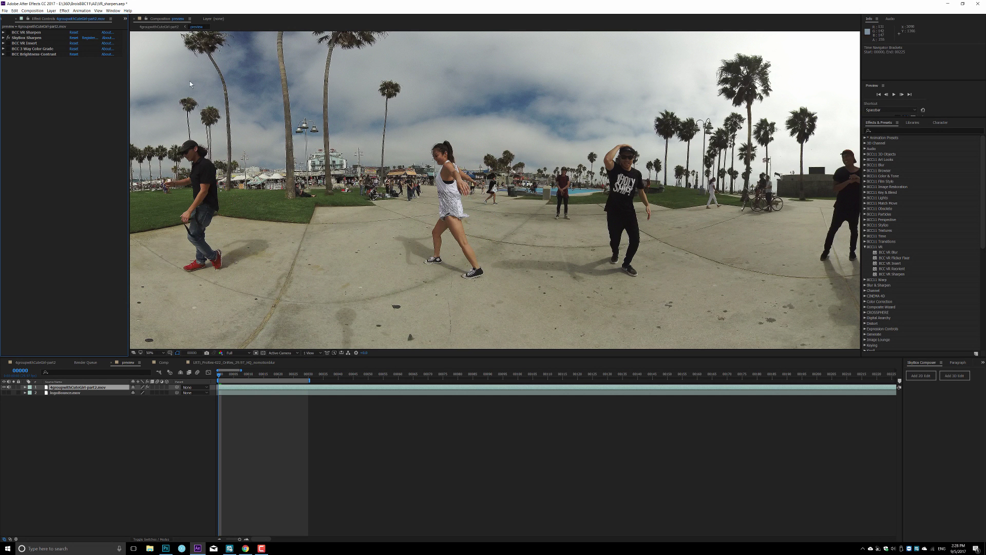
left_click(3, 37)
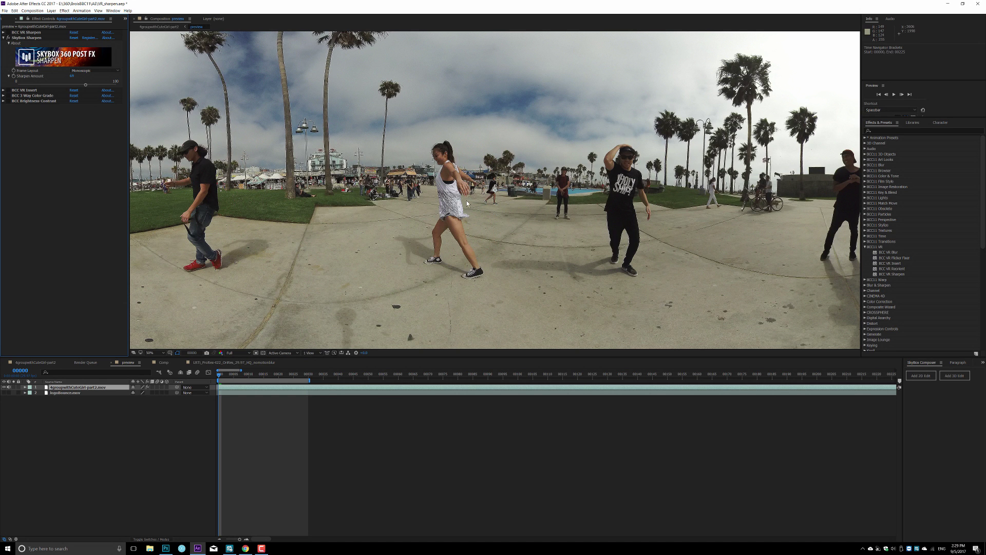
left_click(6, 39)
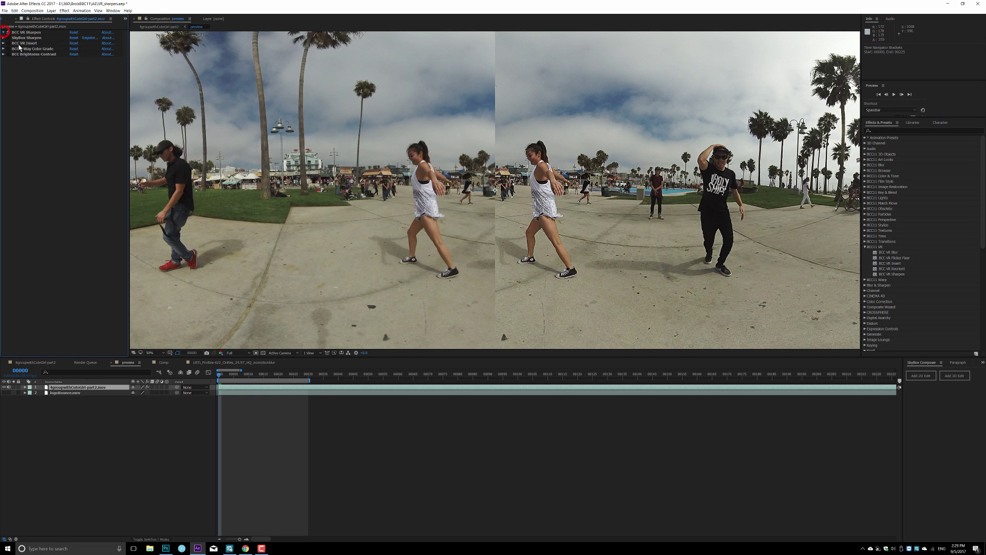
Expand BCC VR Sharpen and raise Fine Radius to 2.00
left_click(4, 32)
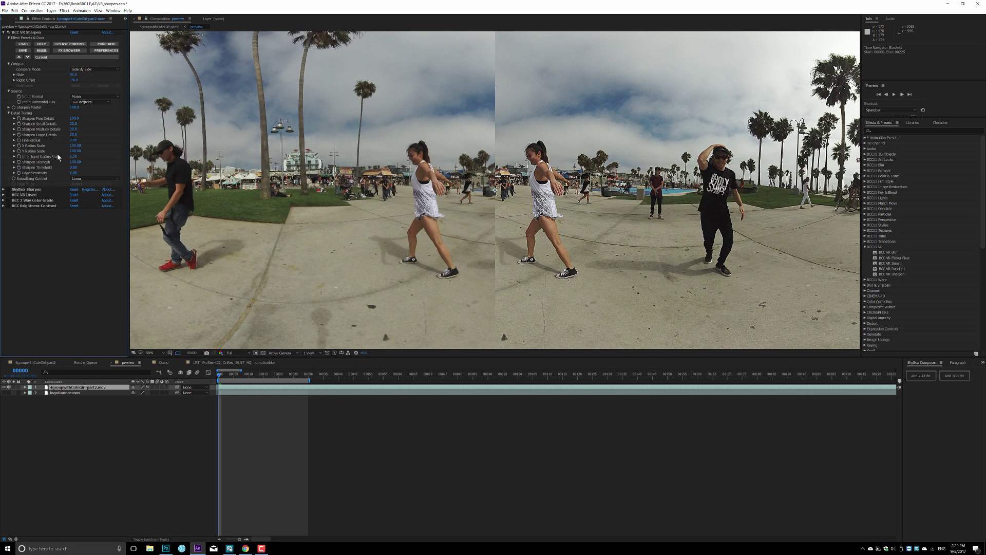
left_click_drag(71, 140, 73, 143)
left_click(73, 141)
key("Return")
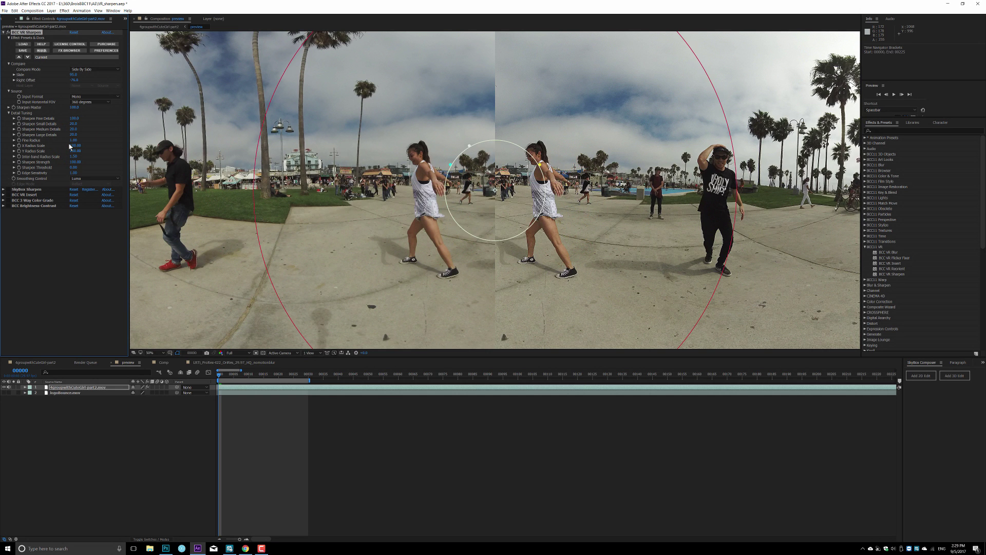
left_click(585, 288)
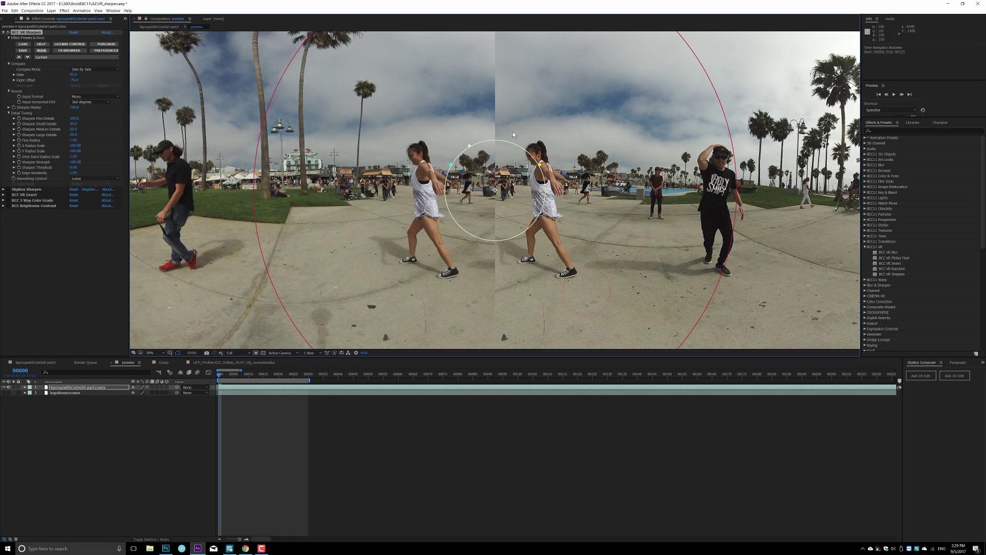
Test Sharpen Small Details and Sharpen Medium Details at 0.0
left_click(73, 124)
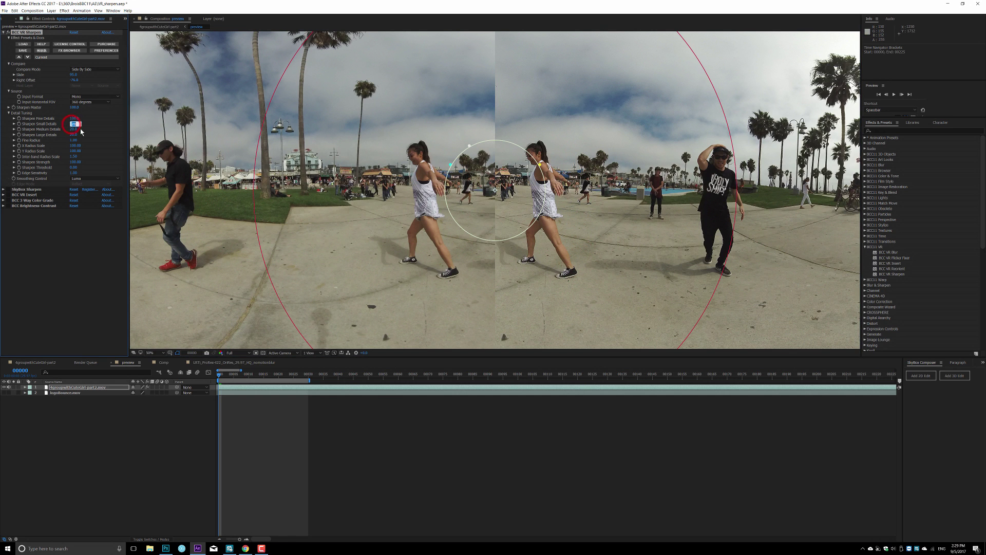
type("0")
key("Return")
left_click(73, 129)
type("0")
key("Return")
left_click(527, 278)
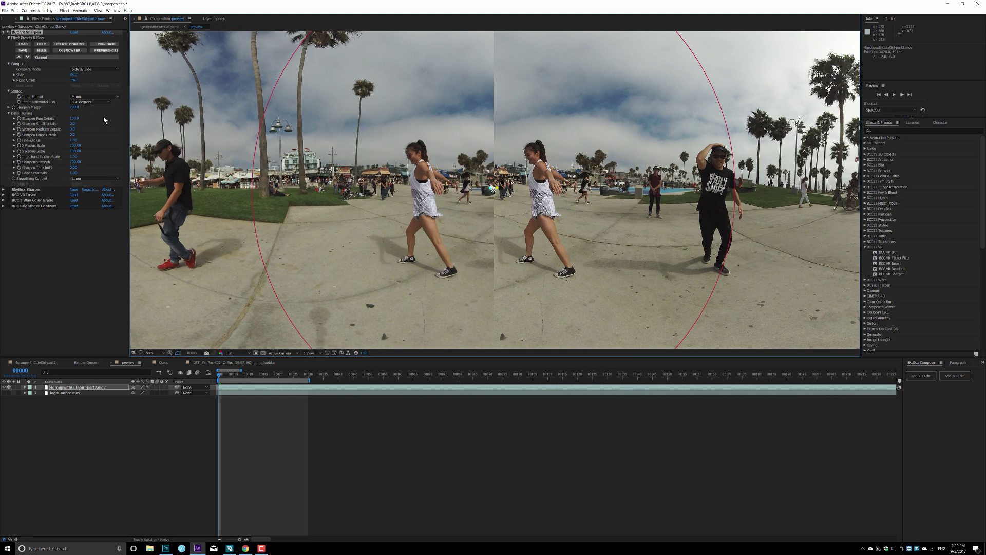
Set Fine Radius to 2 and Small, Medium and Large Details to 20
left_click(74, 140)
type("2")
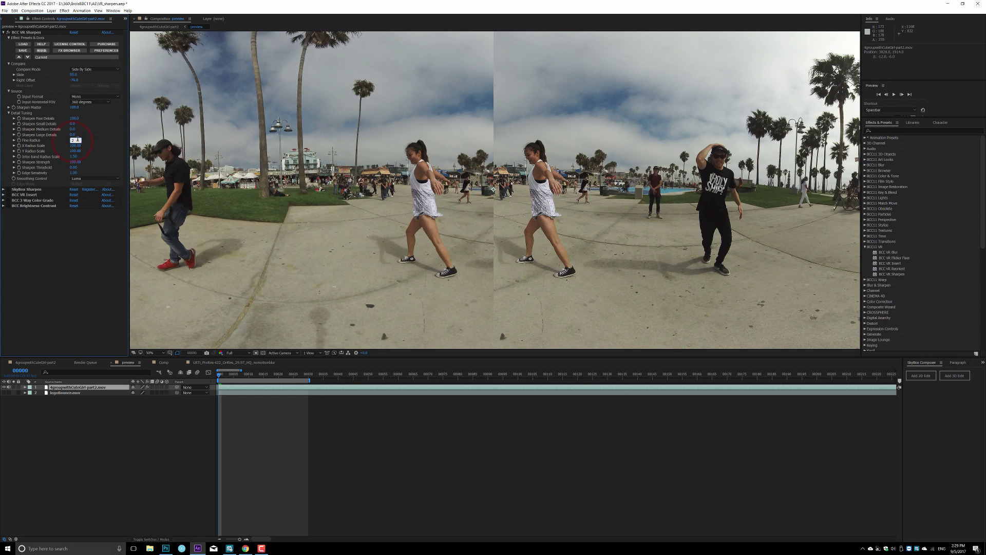
left_click(73, 124)
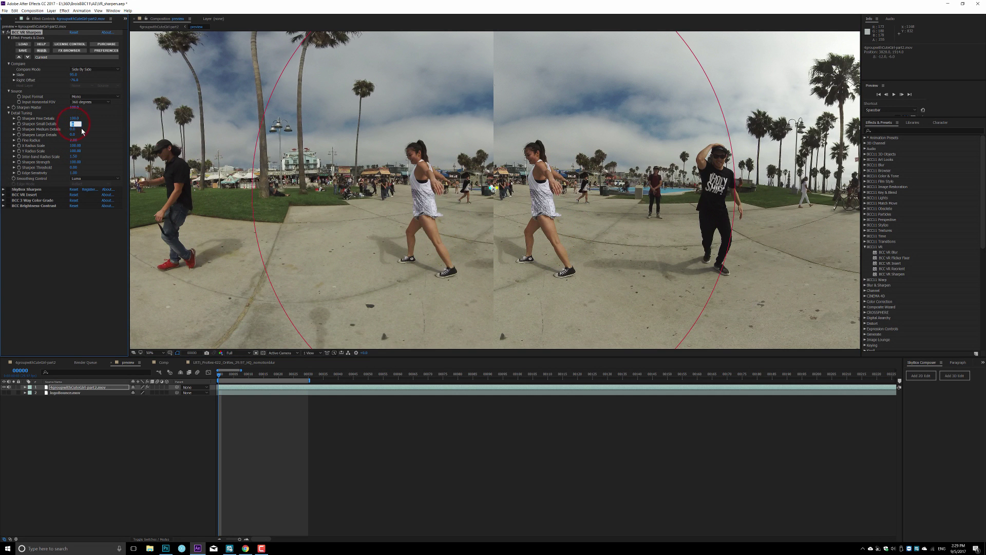
type("20")
left_click(74, 130)
type("20")
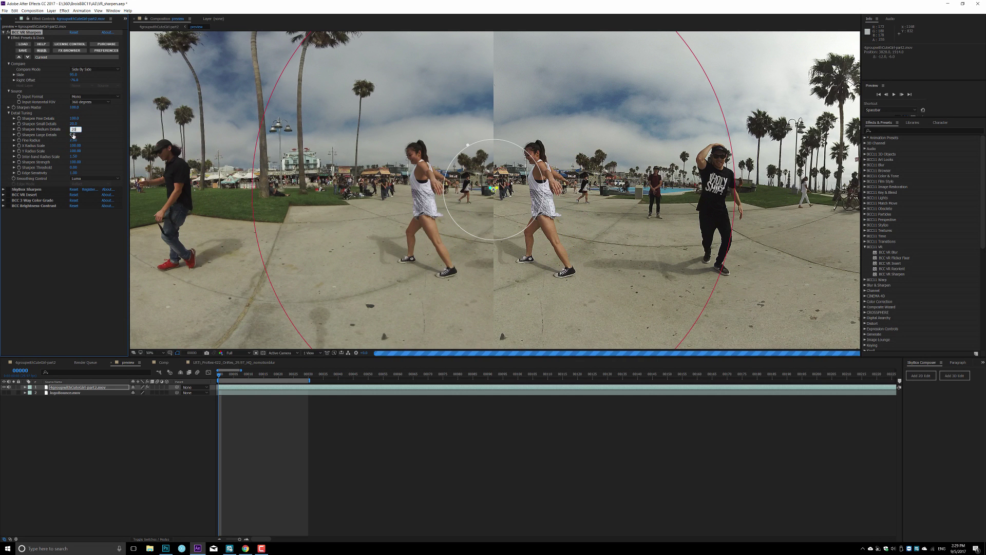
left_click(74, 135)
type("20")
key("Return")
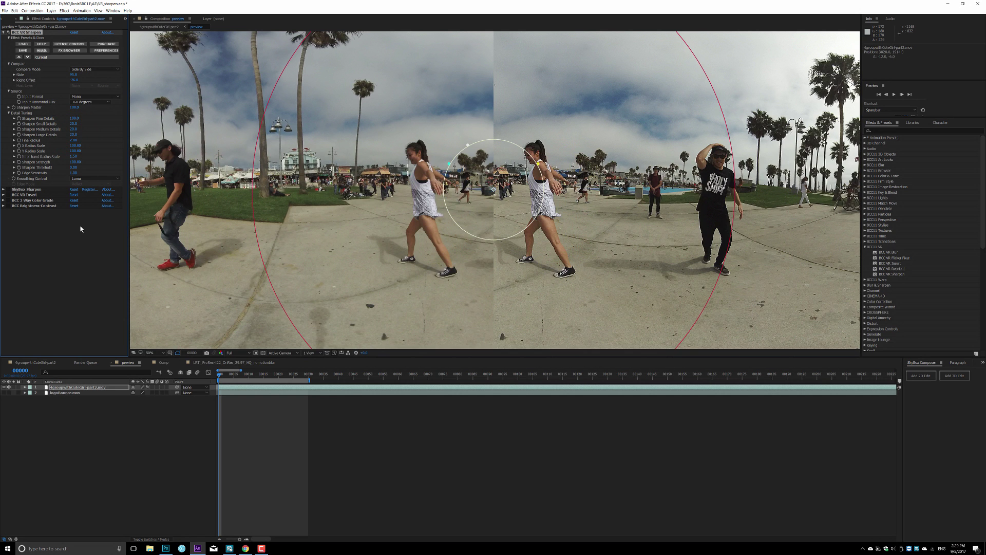
left_click(81, 248)
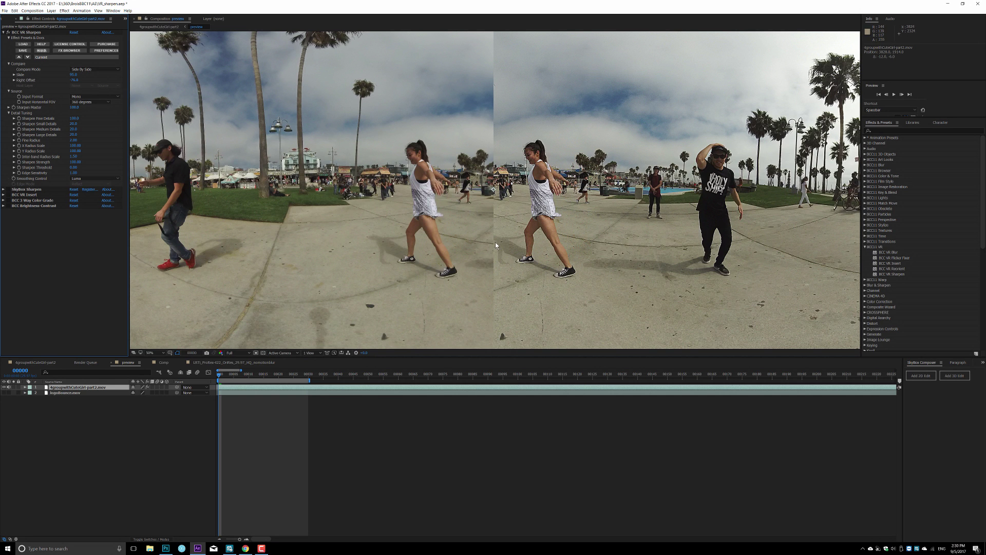
Fit the whole 360 frame in the viewer and set Compare Mode to Off
left_click(157, 353)
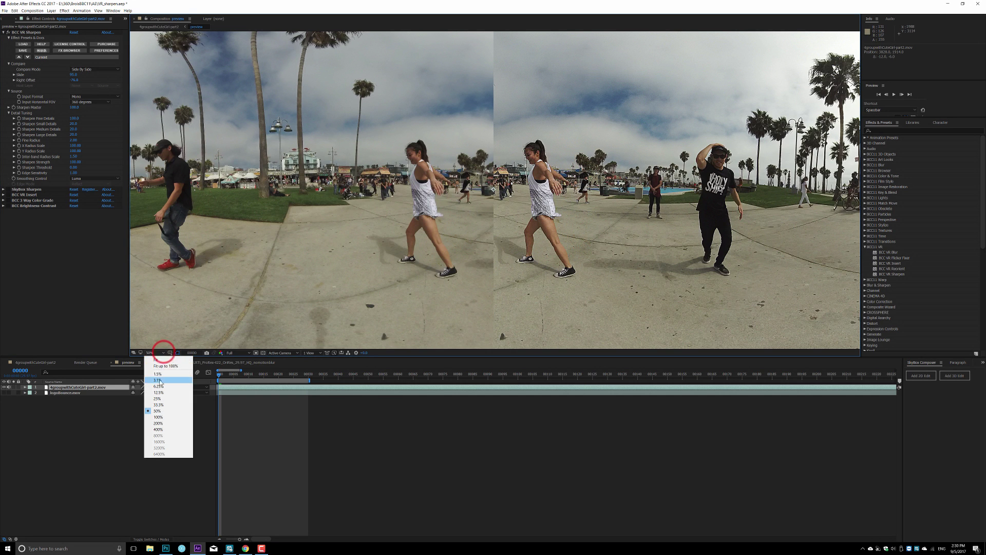
left_click(159, 360)
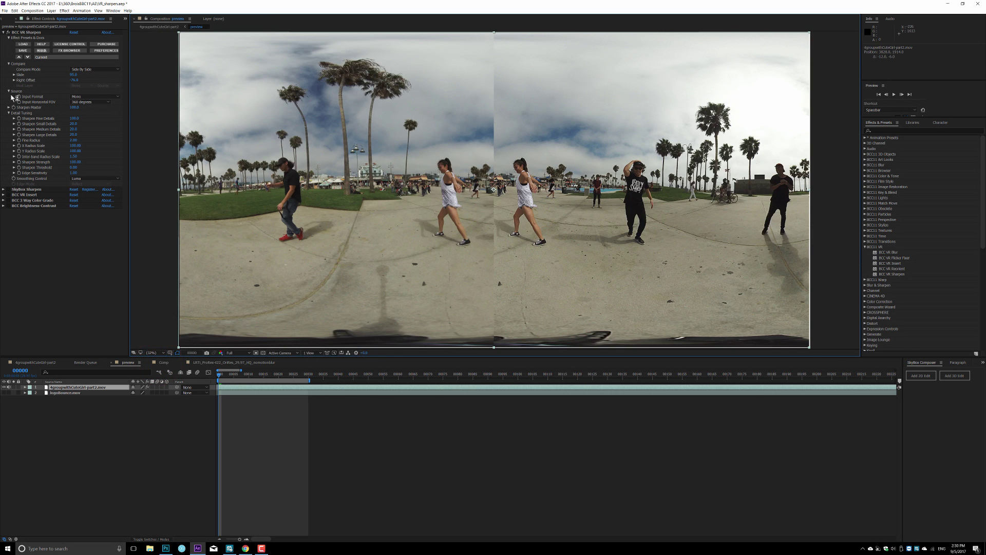
left_click(93, 69)
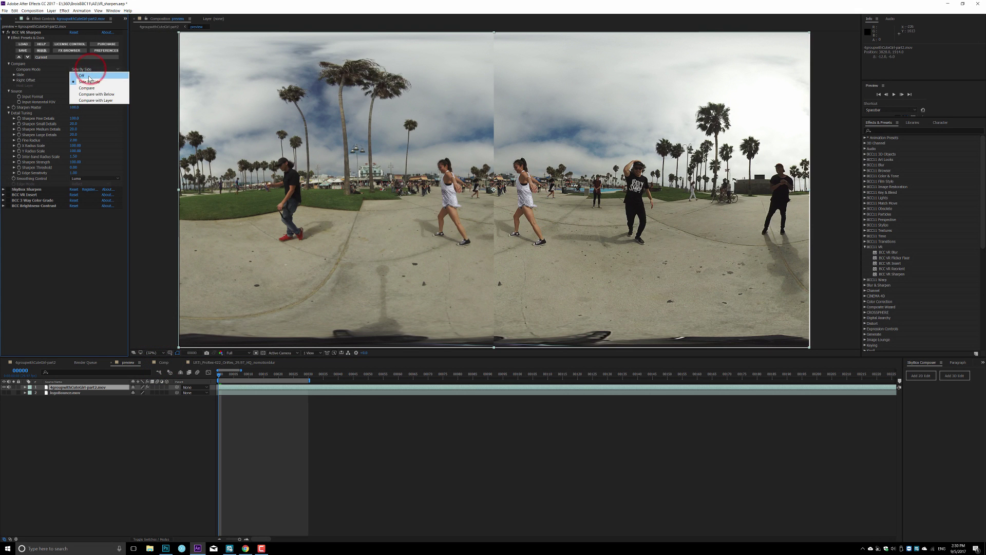
left_click(88, 76)
left_click(67, 286)
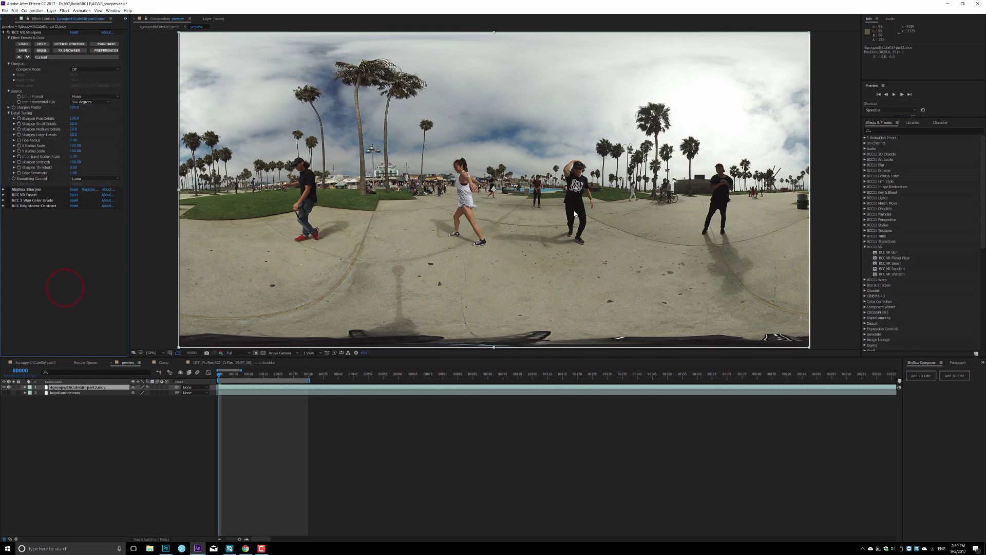
Toggle BCC VR Sharpen off and back on to compare the sharpening
left_click(7, 33)
left_click(8, 32)
left_click(61, 277)
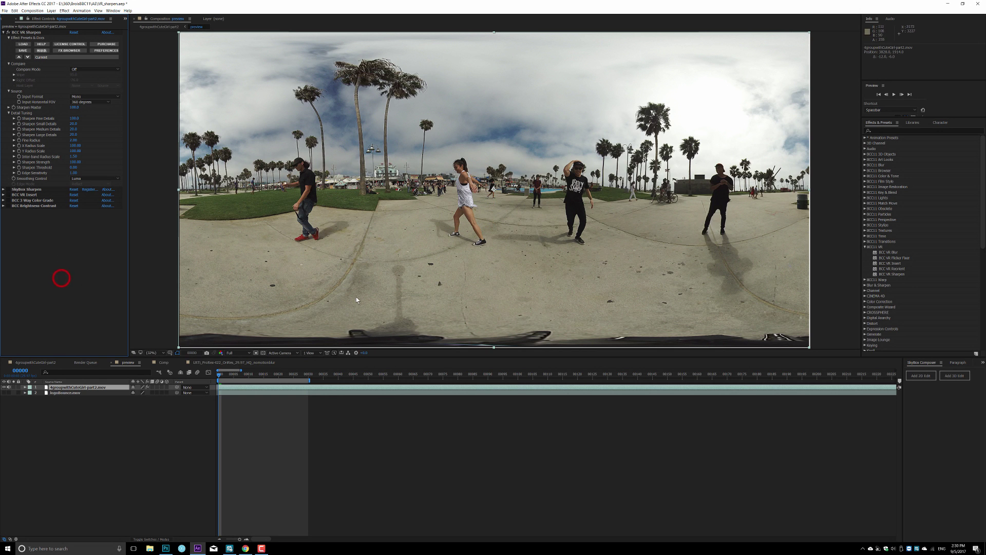
Bring the logoBounce.mov layer to the top of the stack to preview it
left_click(169, 281)
left_click(62, 393)
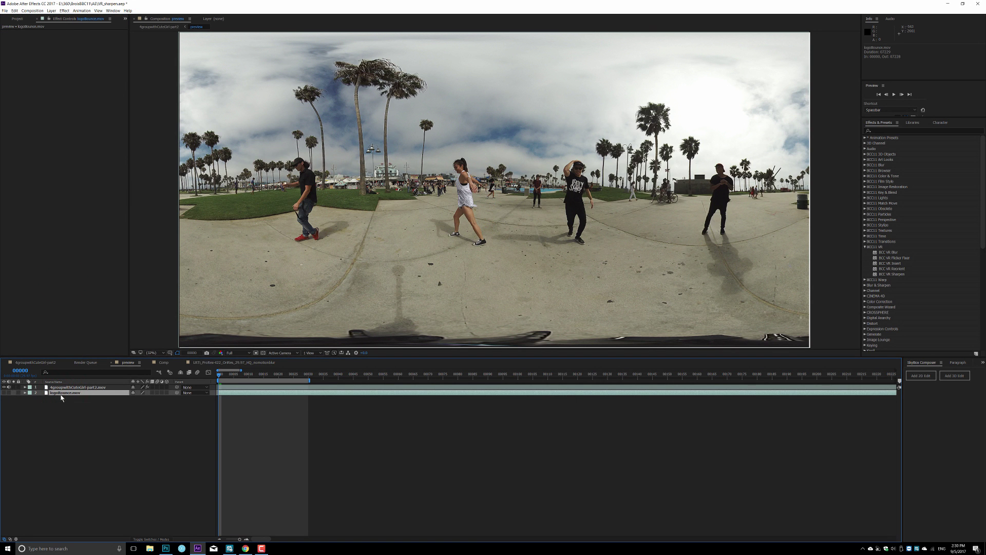
key("ctrl+]")
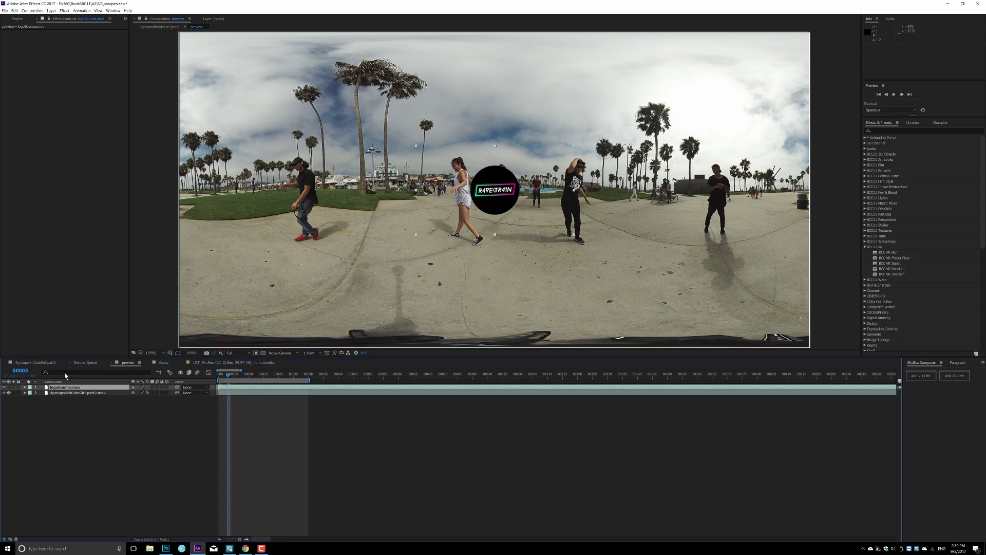
On the beach layer, collapse BCC VR Sharpen and expand BCC VR Insert
left_click(67, 392)
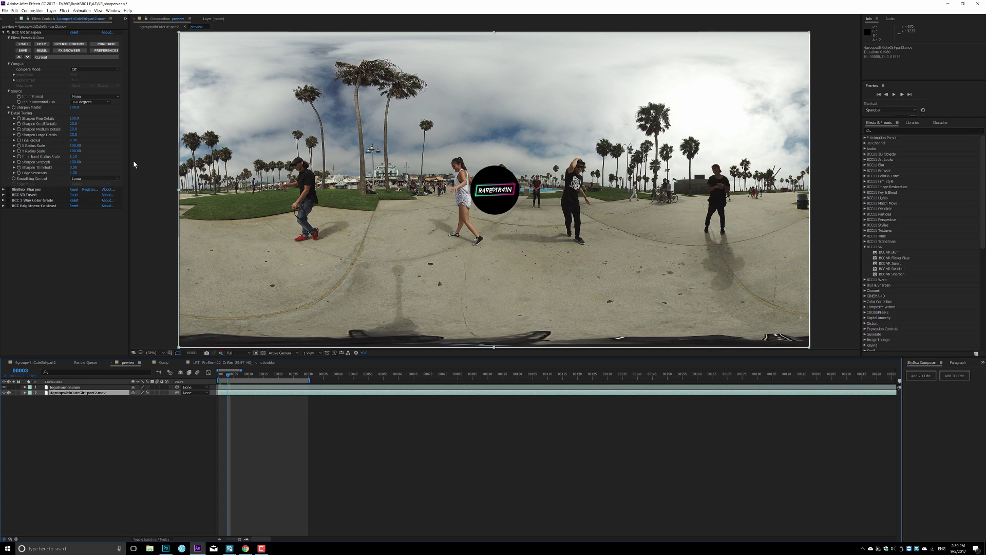
left_click(4, 33)
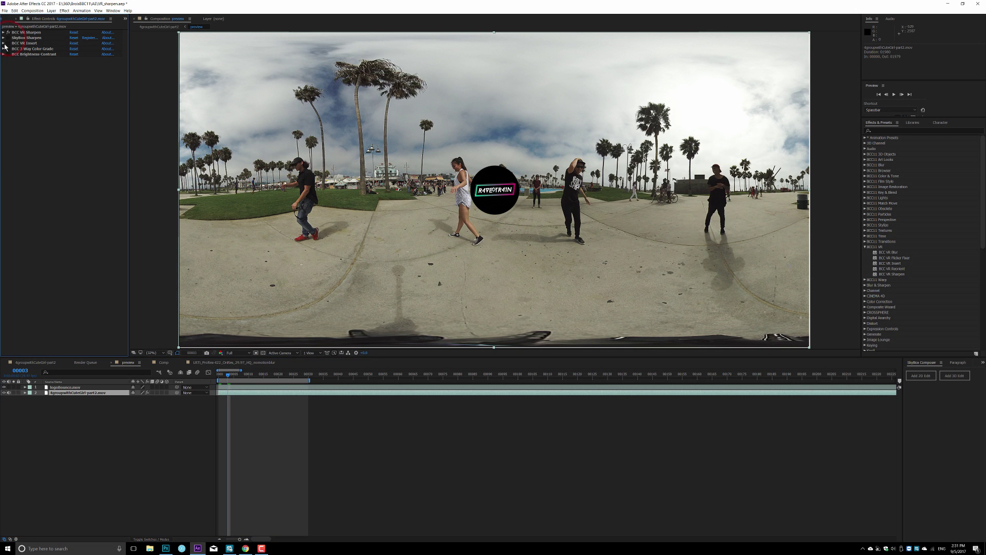
left_click(3, 43)
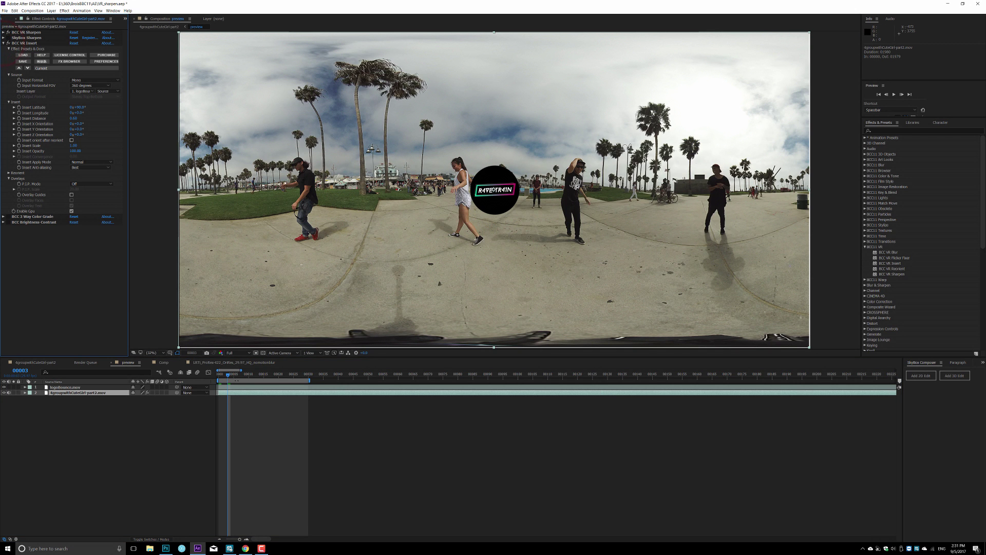
left_click(227, 375)
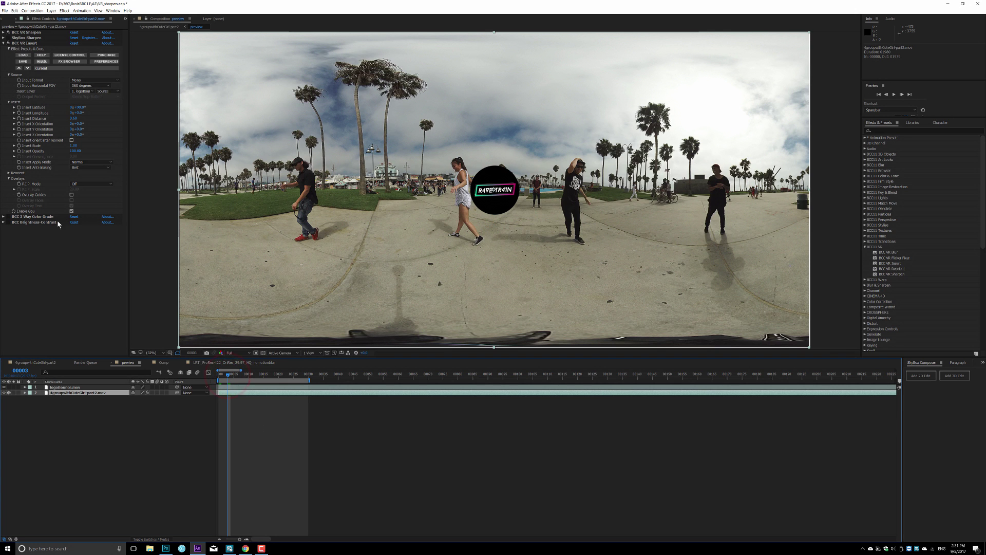
Drag logoBounce.mov back below the beach footage layer
left_click(78, 296)
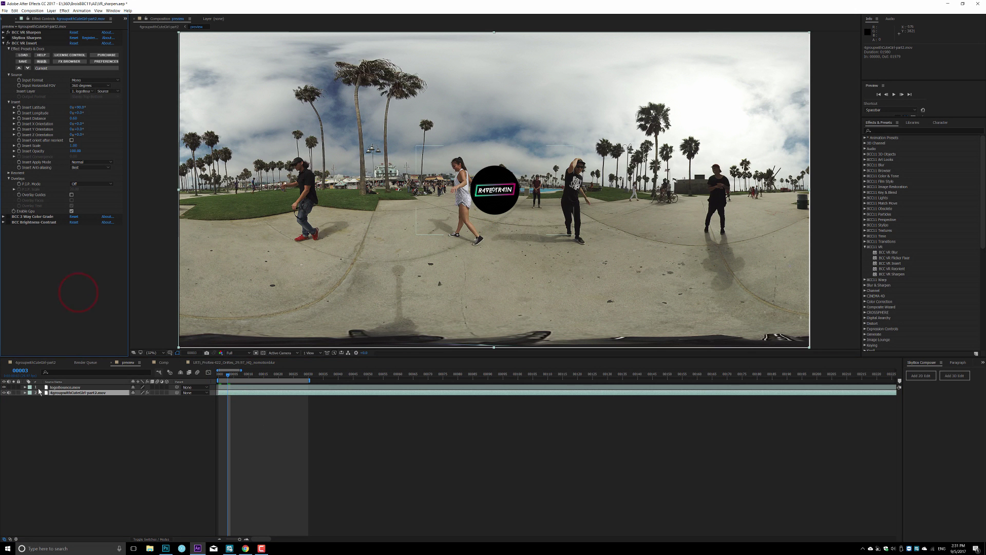
left_click(62, 388)
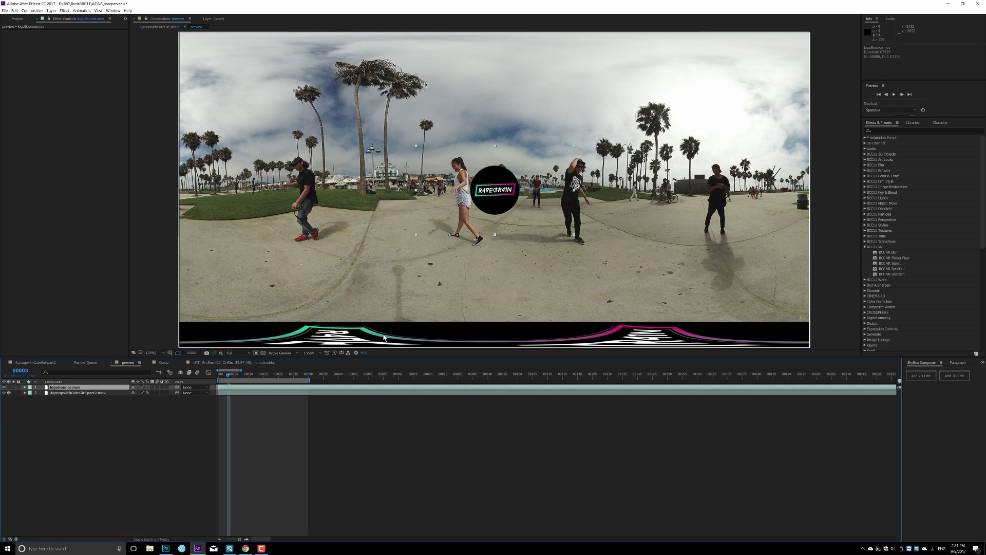
left_click_drag(54, 387, 55, 398)
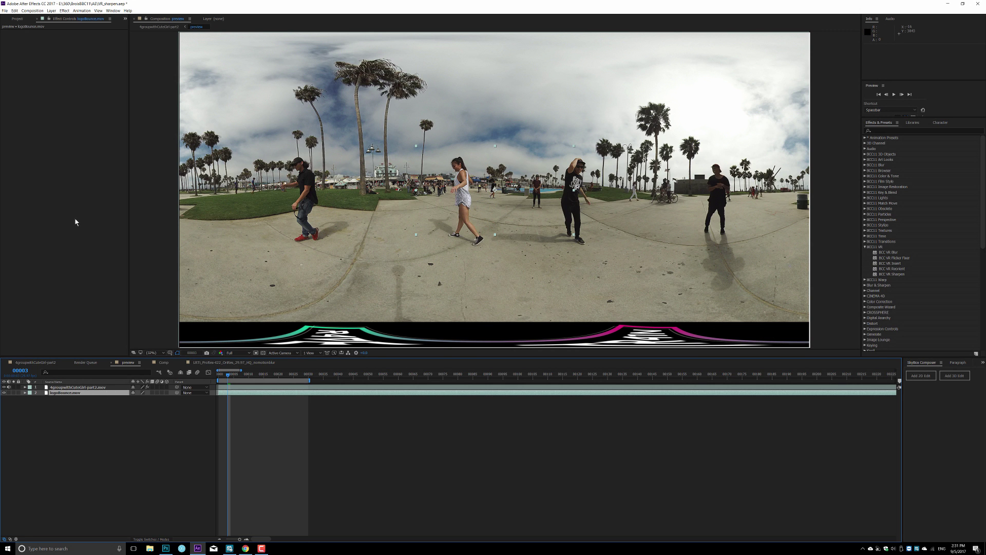
Select the beach layer and set BCC VR Insert's Insert Layer to logoBounce.mov
left_click(76, 415)
left_click(66, 387)
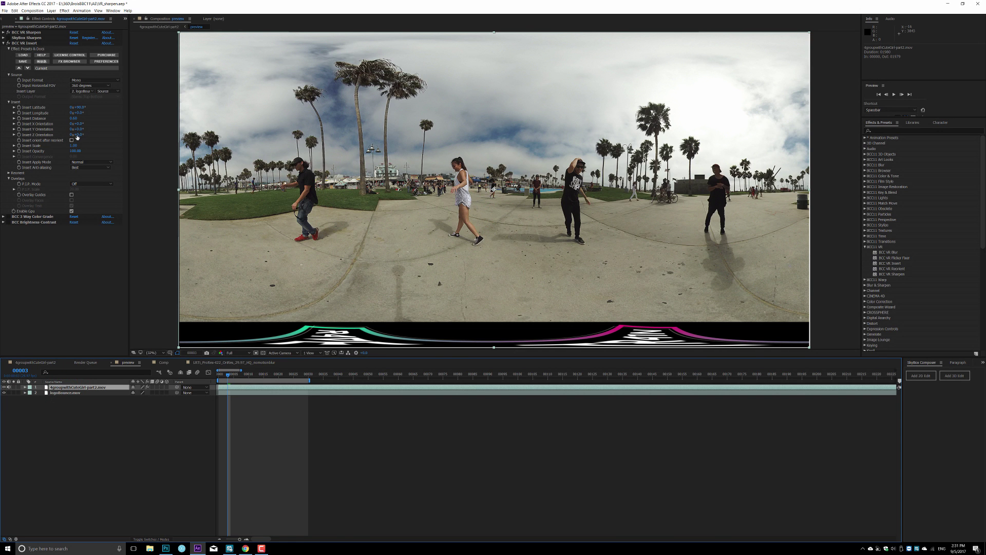
left_click(80, 91)
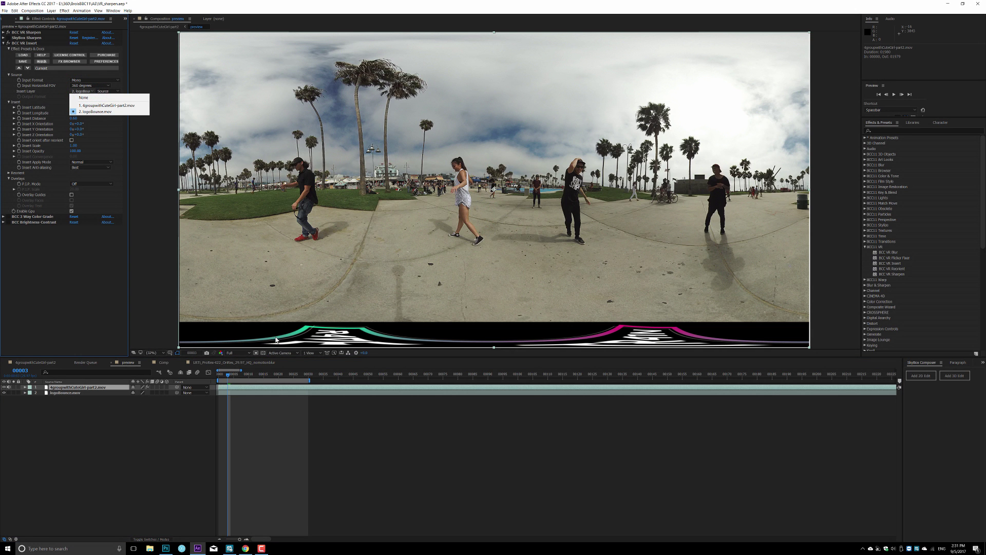
left_click(97, 113)
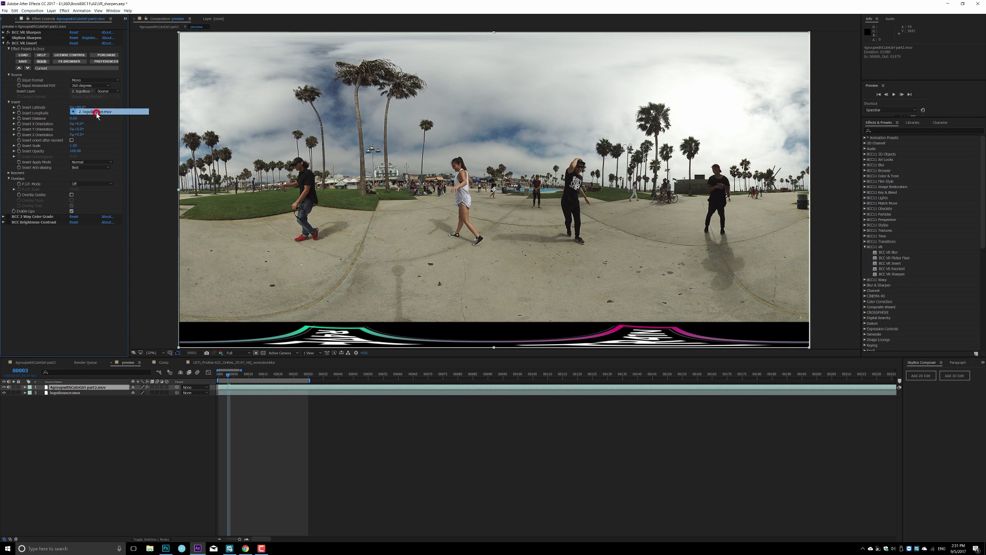
Keep Input FOV at 360 degrees and Input Format Mono, then adjust Insert Distance
left_click(88, 85)
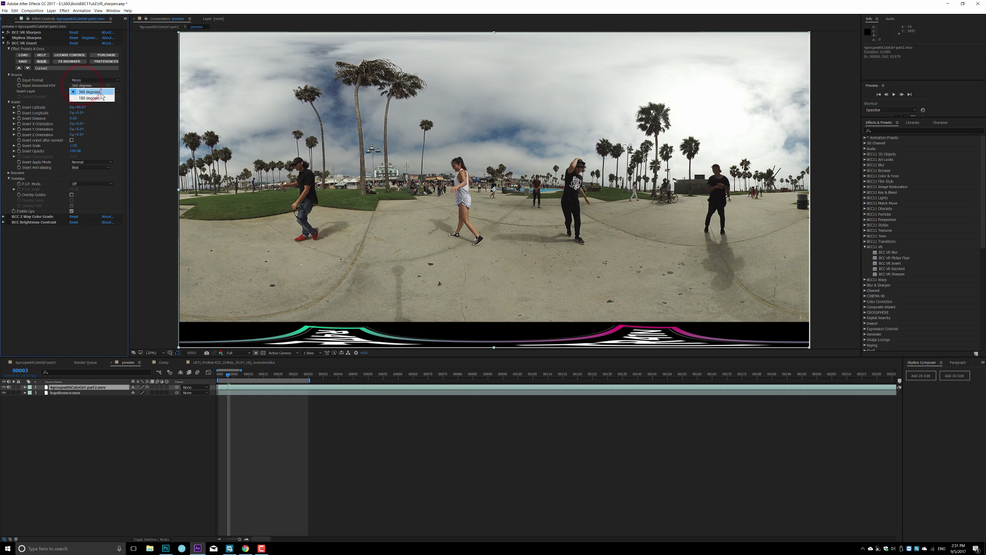
left_click(93, 75)
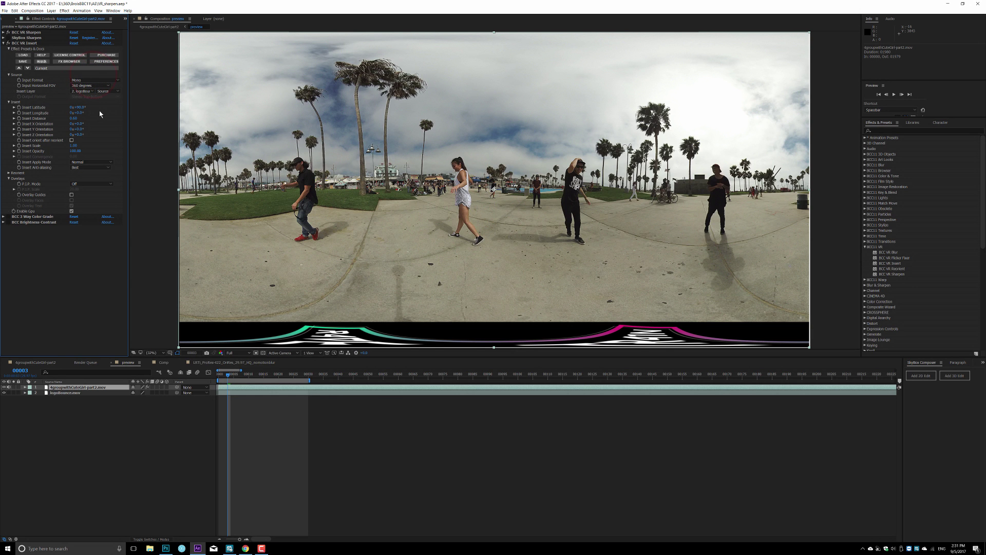
left_click(88, 86)
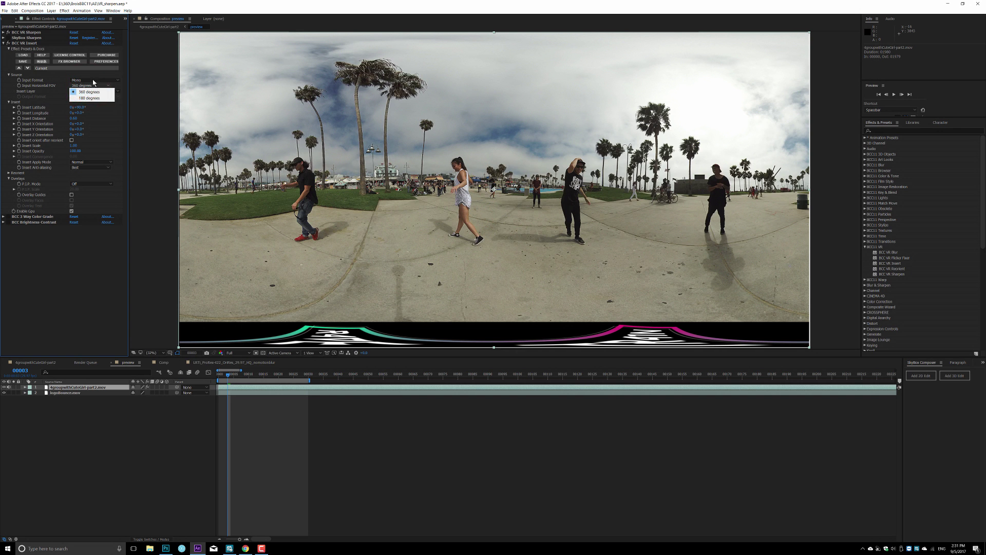
left_click(96, 75)
left_click(93, 81)
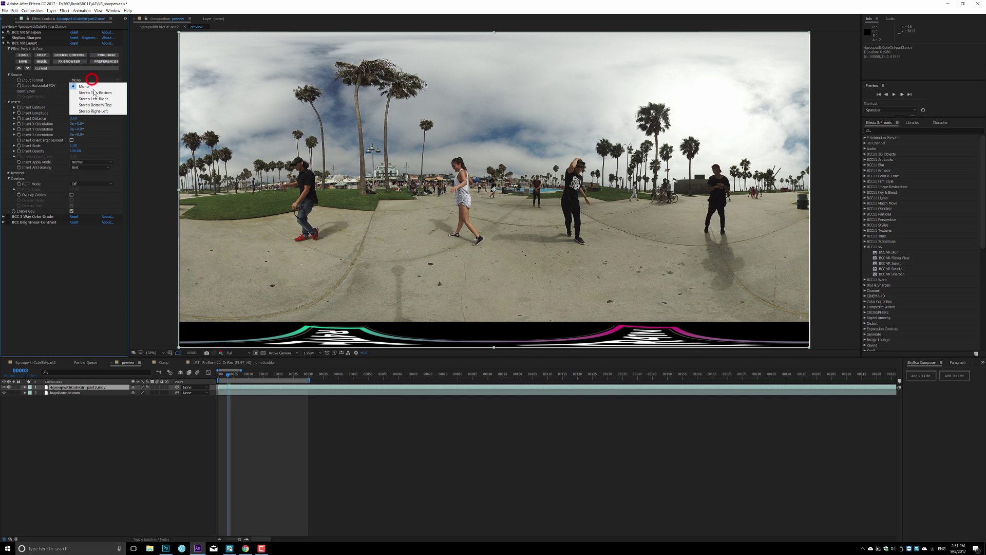
left_click(92, 77)
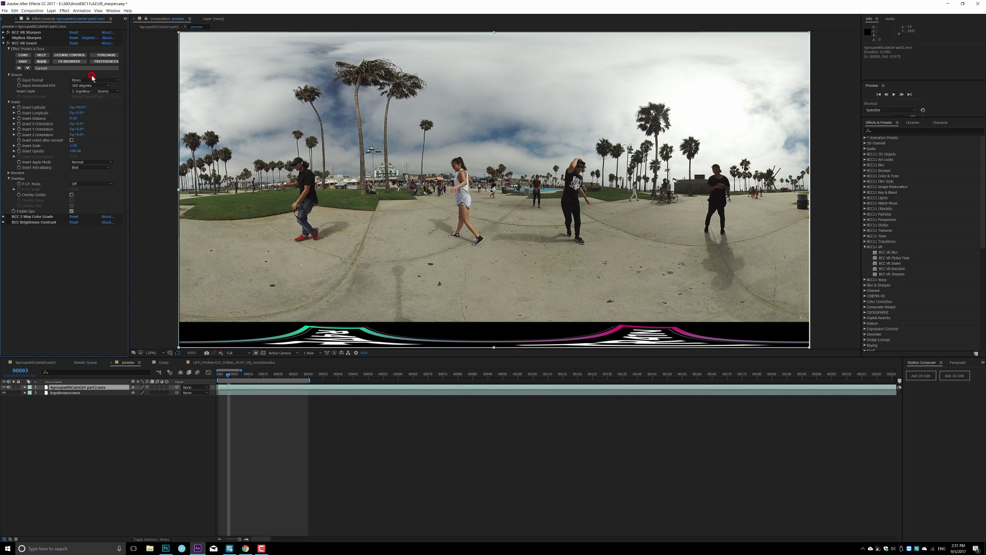
left_click(102, 125)
left_click(76, 118)
left_click(76, 119)
type("1")
key("Return")
left_click(92, 286)
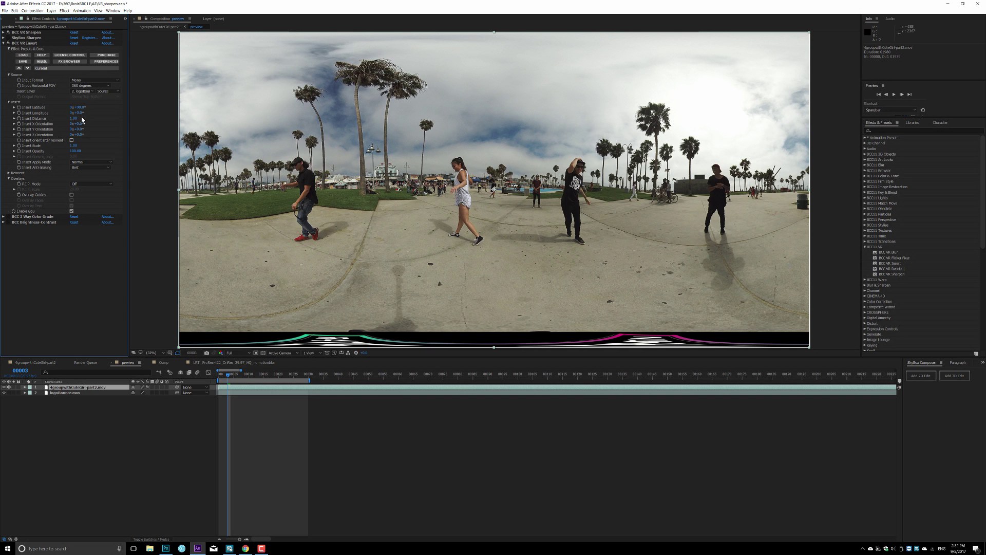
left_click(73, 118)
type("0.6")
key("Return")
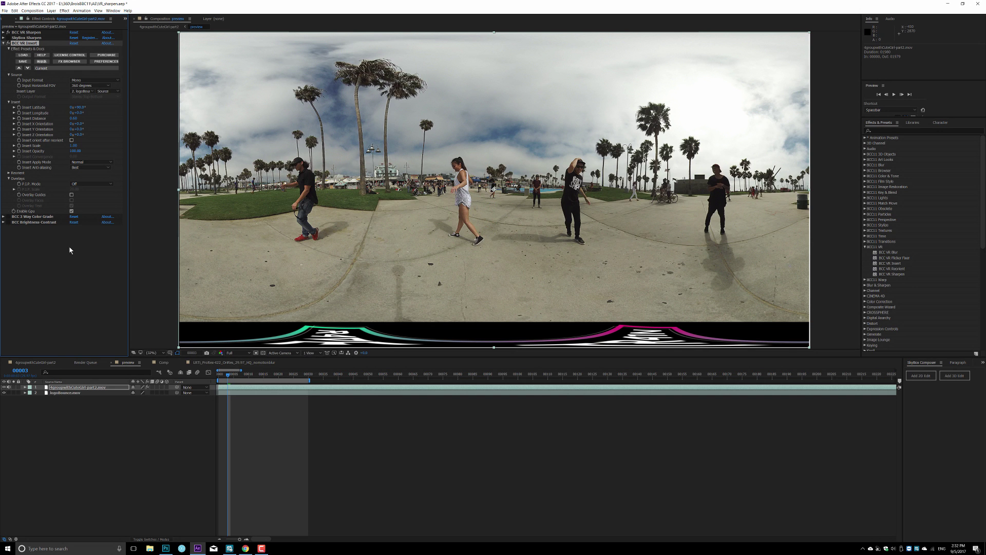
left_click(57, 280)
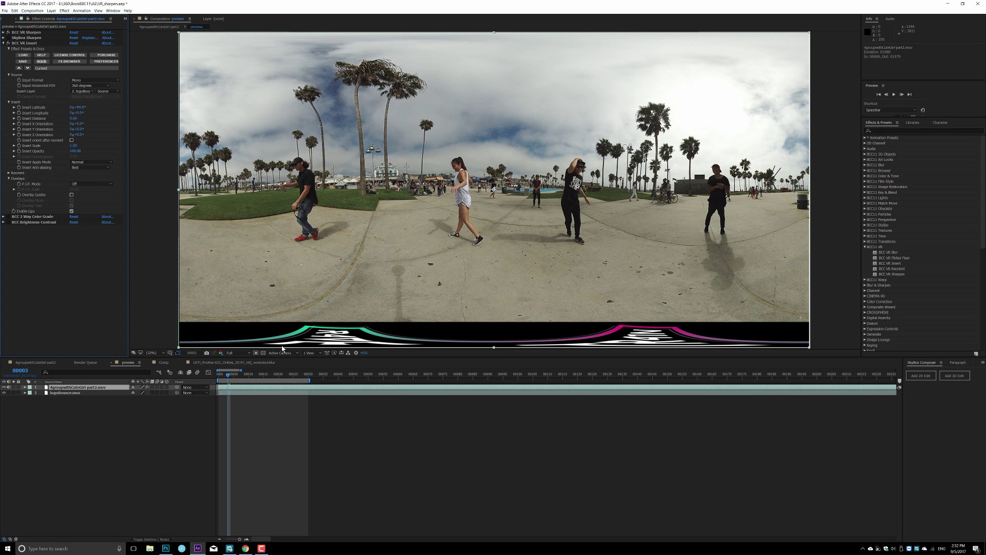
View the logo band at 100% and try Insert Anti-aliasing set to None
left_click(152, 352)
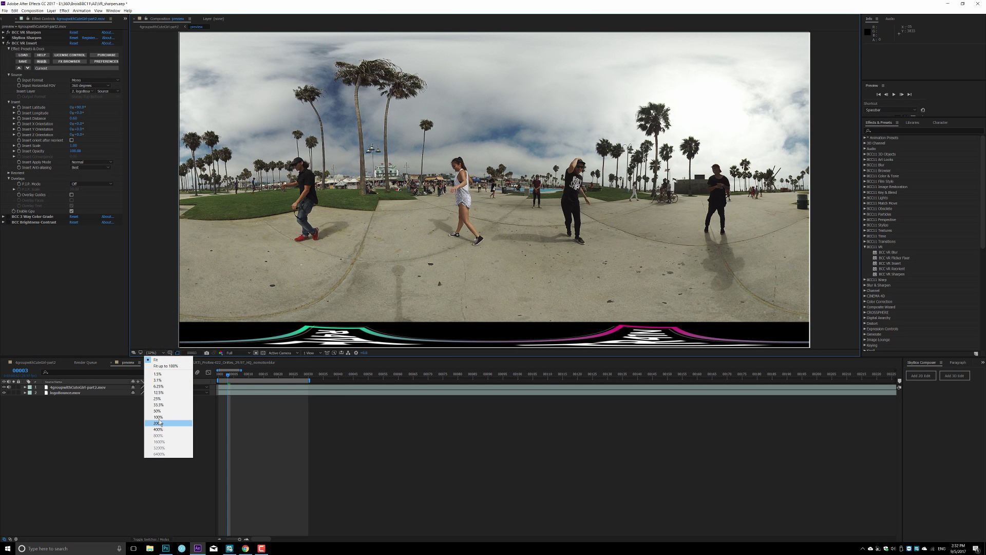
left_click(159, 416)
left_click_drag(262, 323, 293, 229)
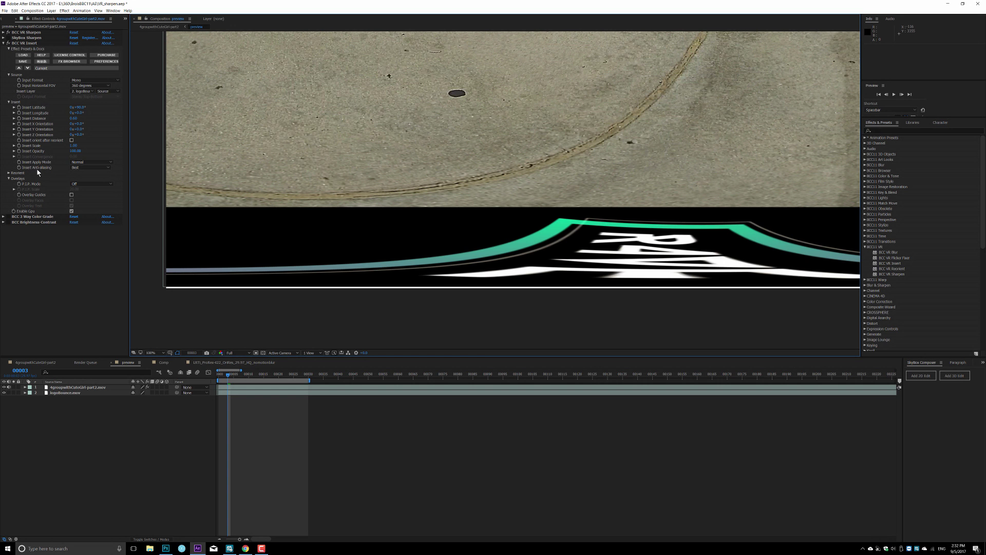
left_click(85, 168)
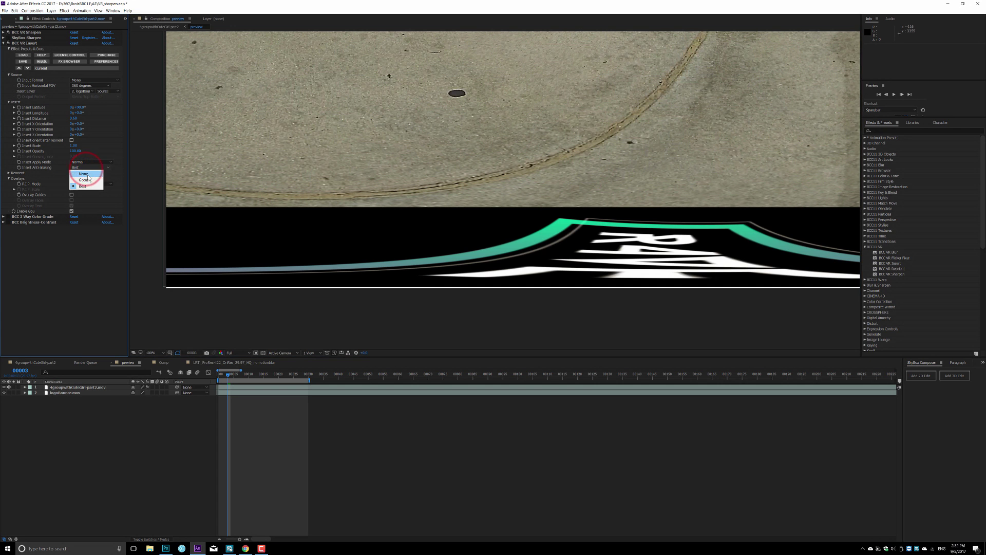
left_click(87, 176)
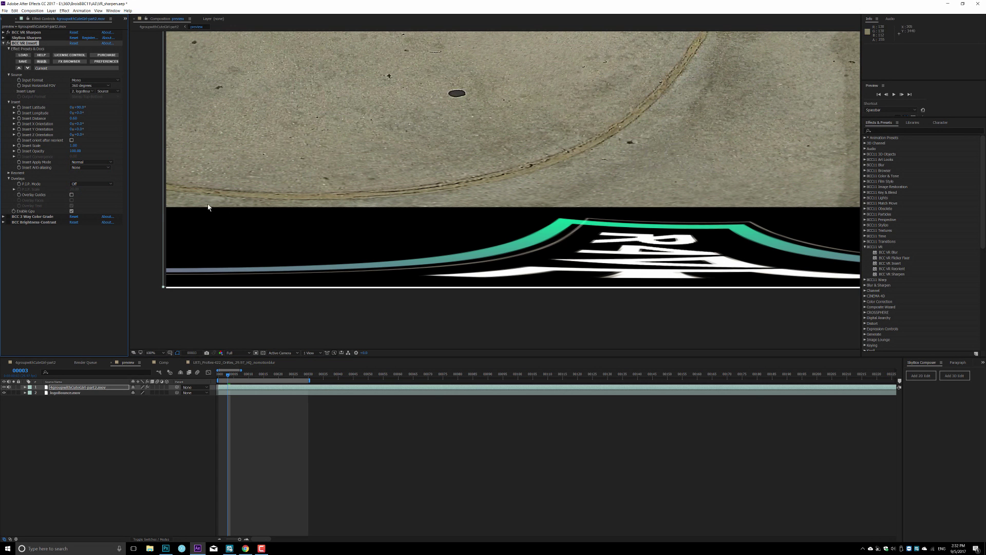
left_click(203, 313)
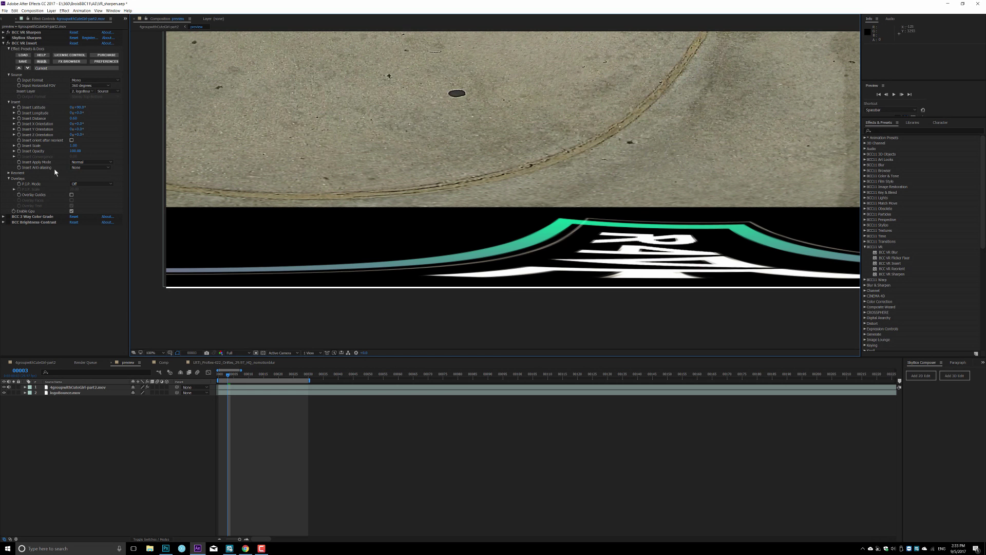
Switch Insert Anti-aliasing to Best and collapse the BCC VR Insert settings
left_click(90, 167)
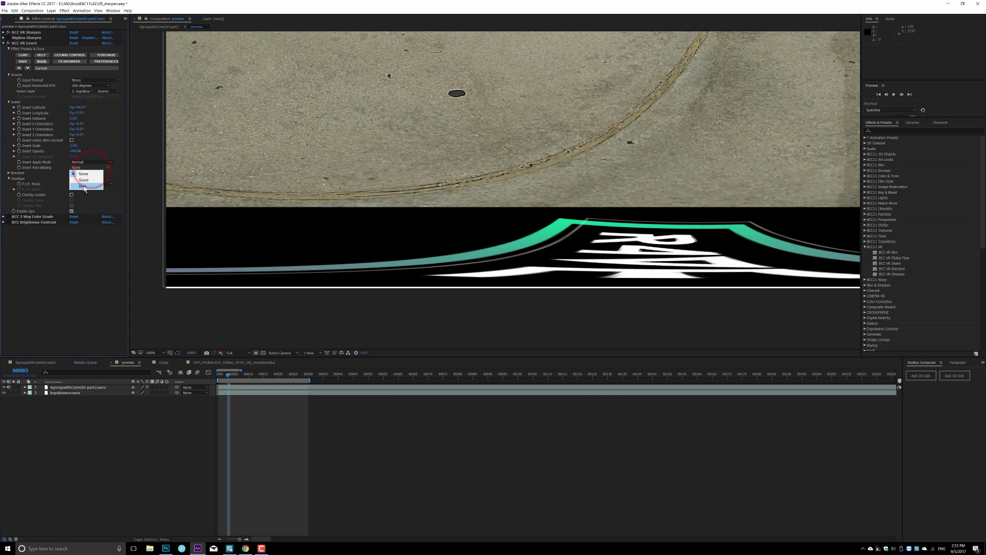
left_click(83, 186)
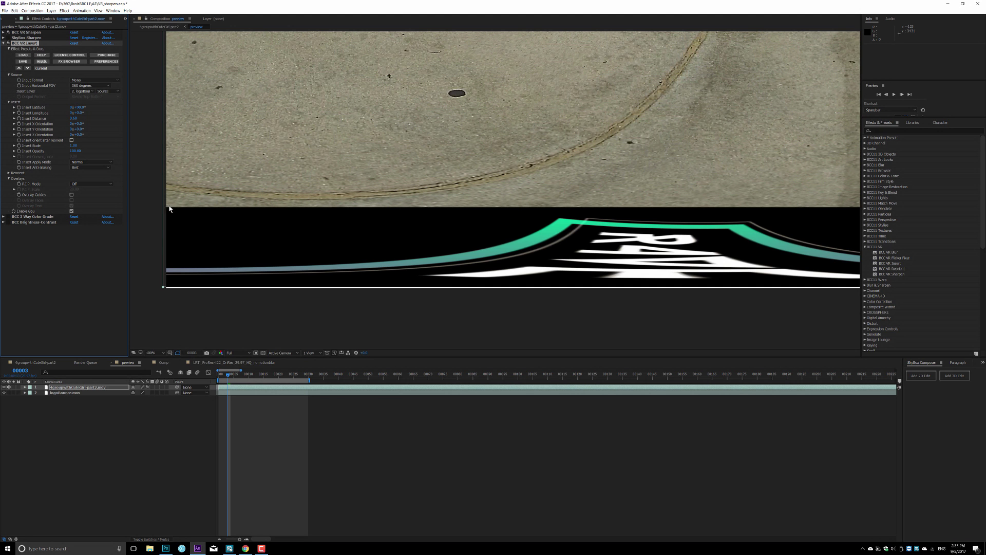
left_click(12, 109)
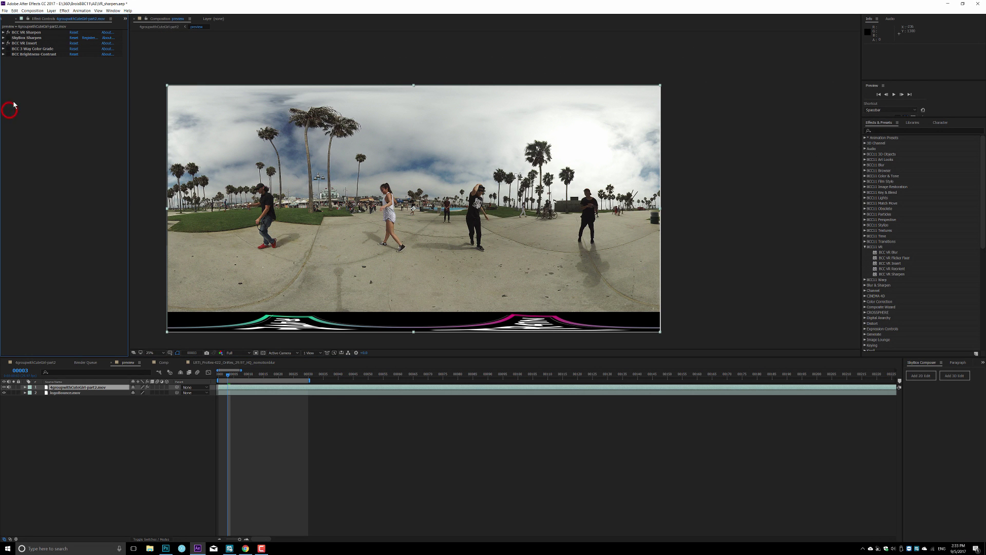
Enable BCC 3 Way Color Grade and BCC Brightness-Contrast on the beach footage
left_click(8, 49)
left_click(7, 54)
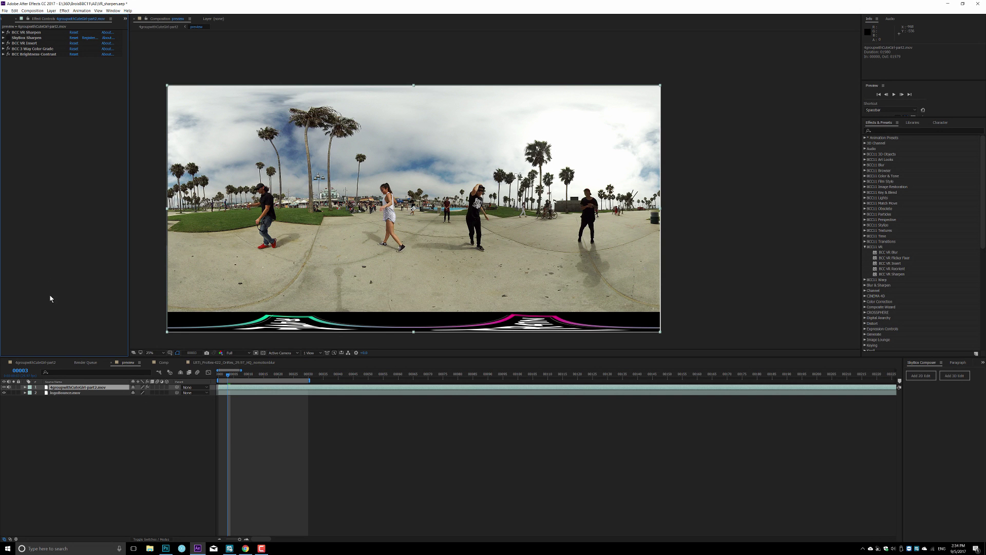
left_click(162, 363)
In the Comp composition, select the [0-359].png layer and enable its BCC Levels Gamma effect
left_click(60, 214)
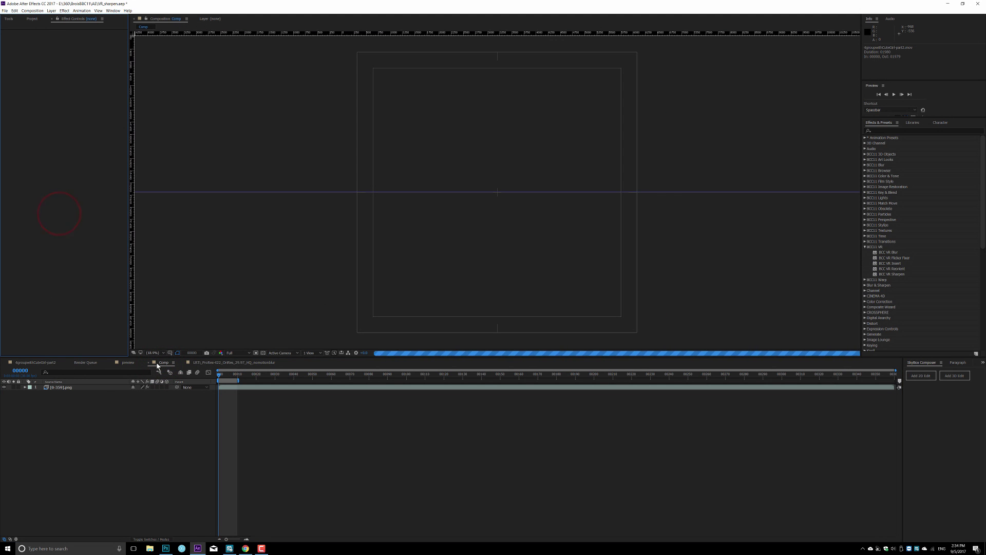
left_click(57, 419)
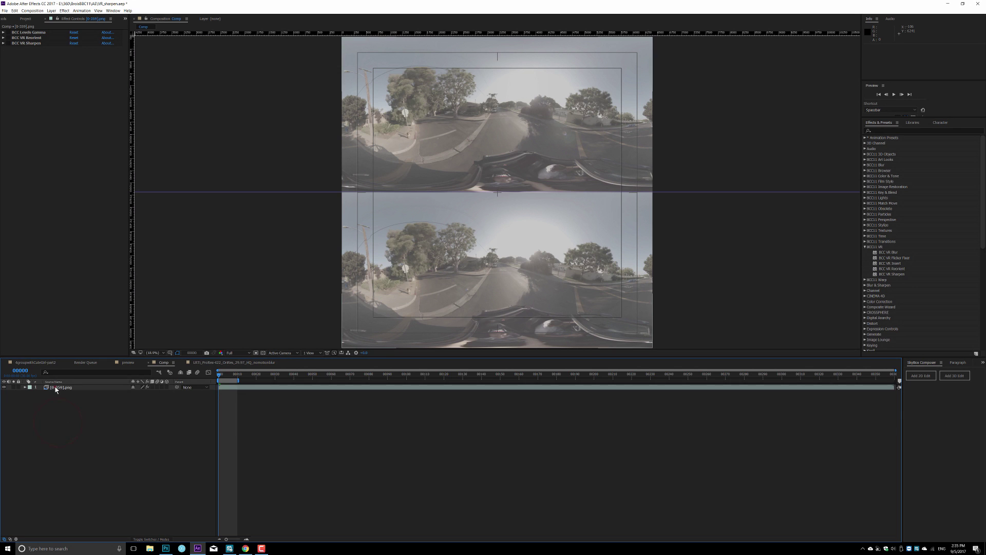
left_click(56, 388)
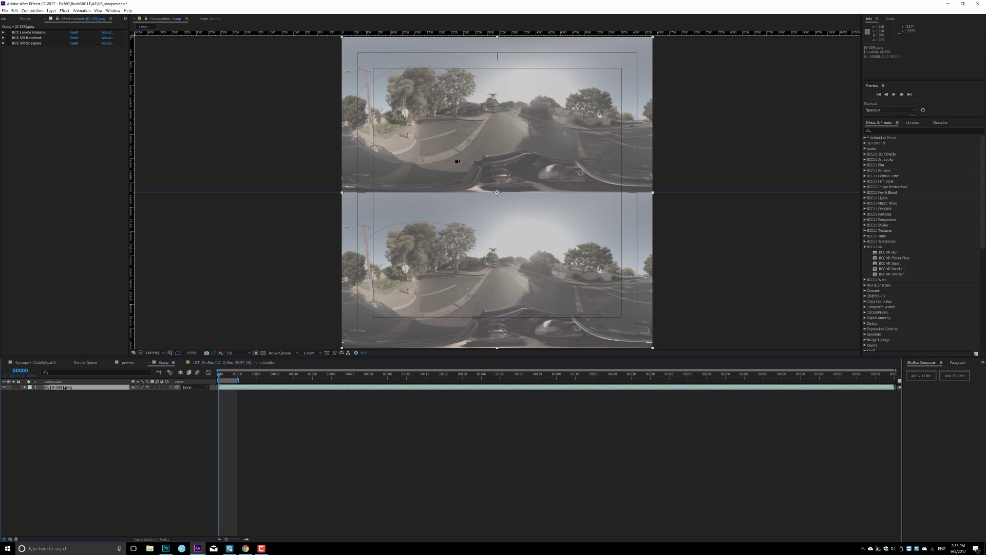
left_click(285, 182)
left_click_drag(878, 254, 490, 160)
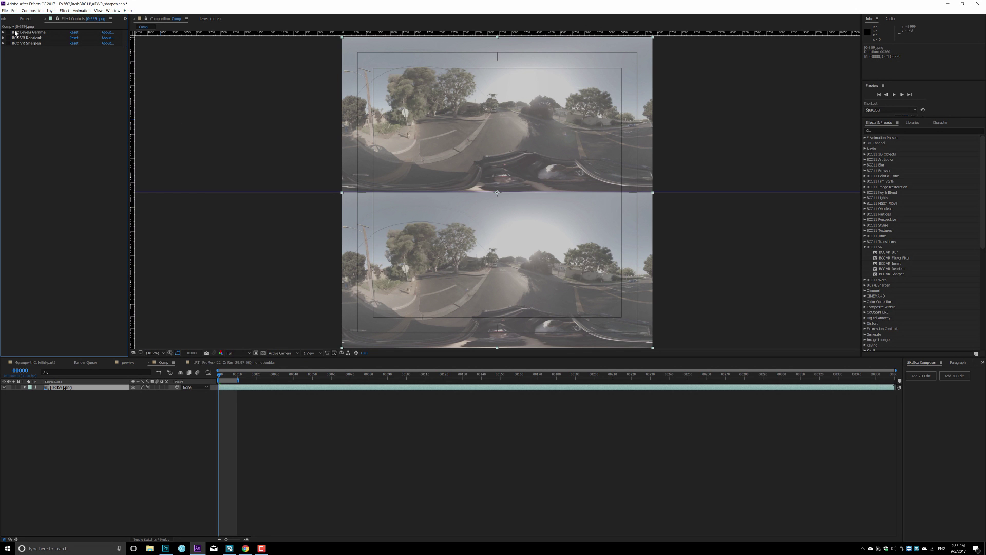
left_click(8, 33)
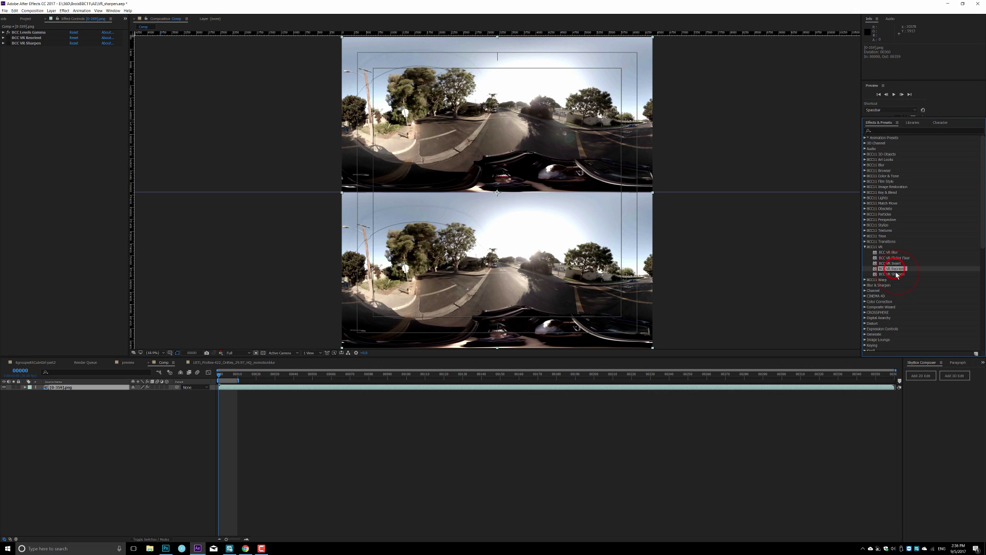
Apply BCC VR Reorient to the car footage with Input Format set to Stereo Top-Bottom
left_click_drag(893, 268, 457, 178)
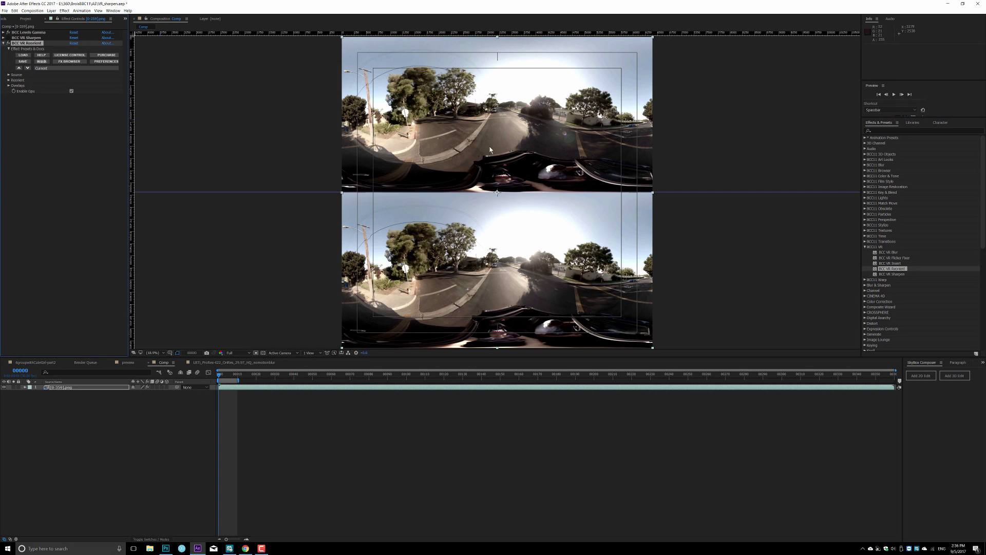
left_click(9, 75)
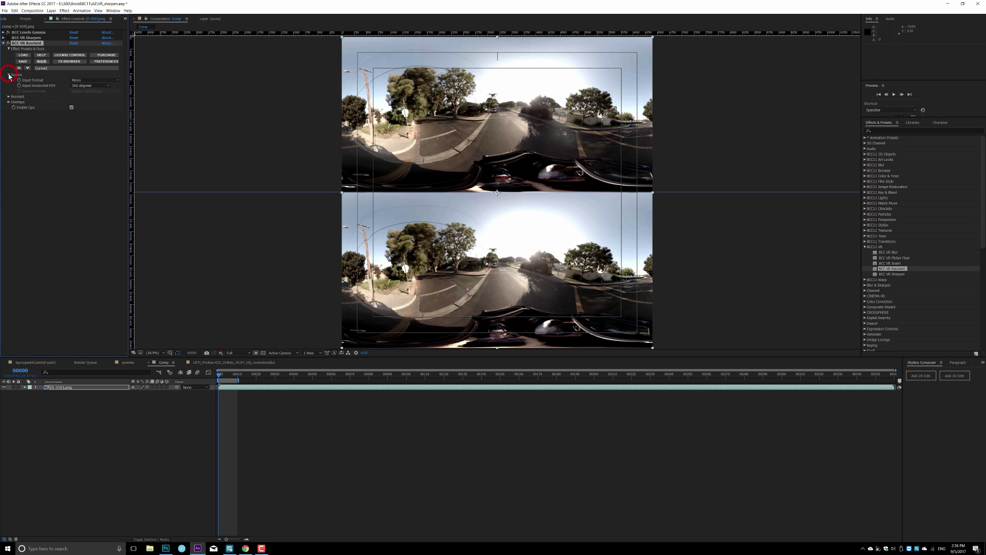
left_click(88, 81)
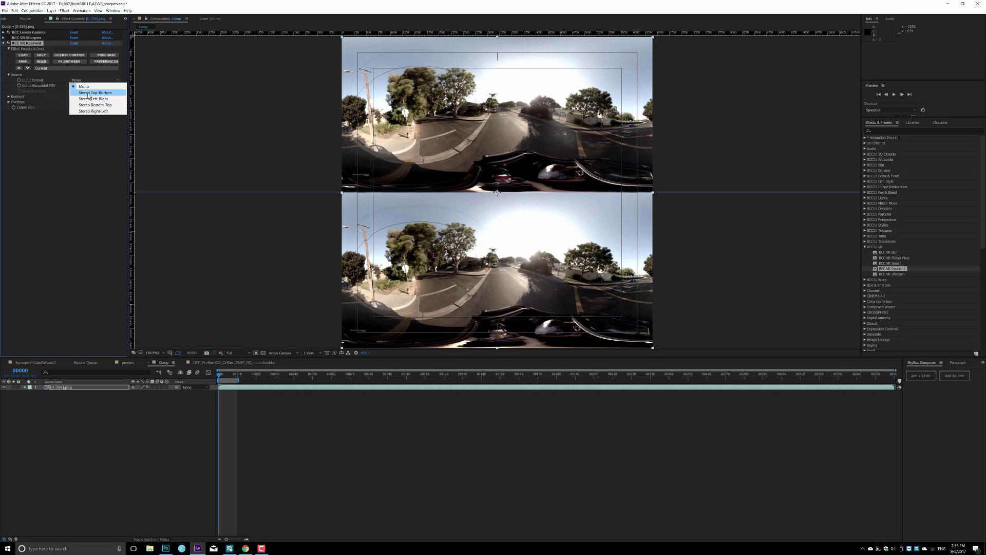
left_click(88, 92)
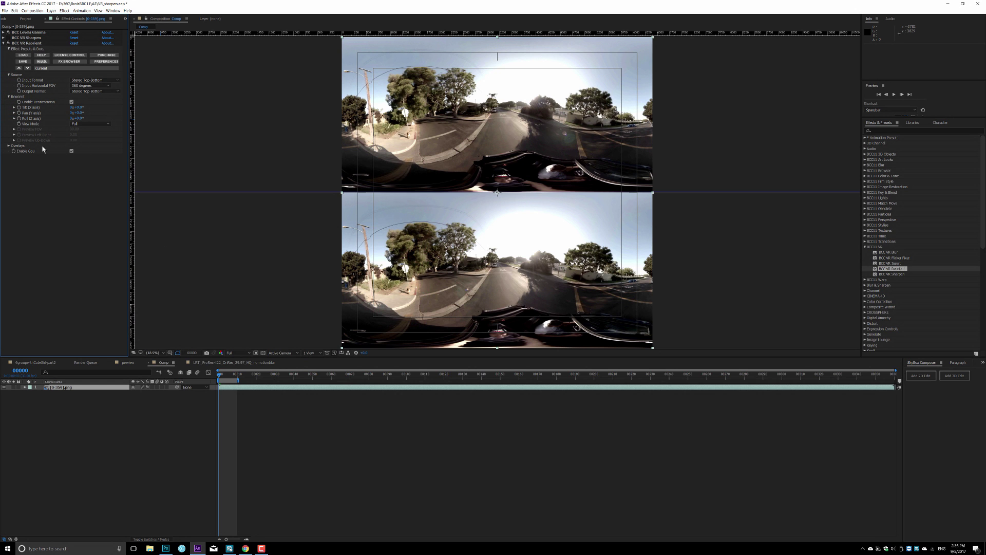
left_click(85, 125)
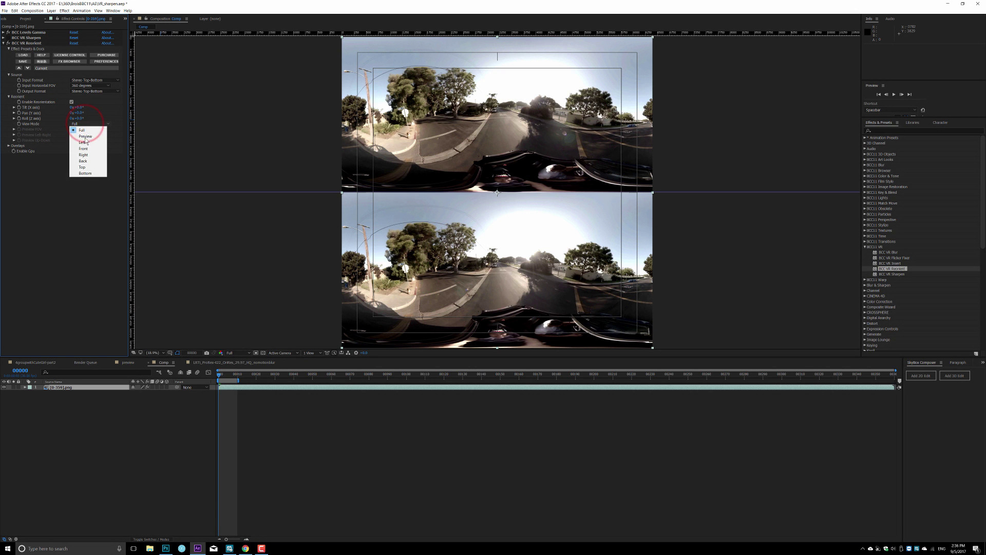
Set Reorient View Mode to Preview and Output Format to Left Eye, restoring the deleted effect
left_click(82, 136)
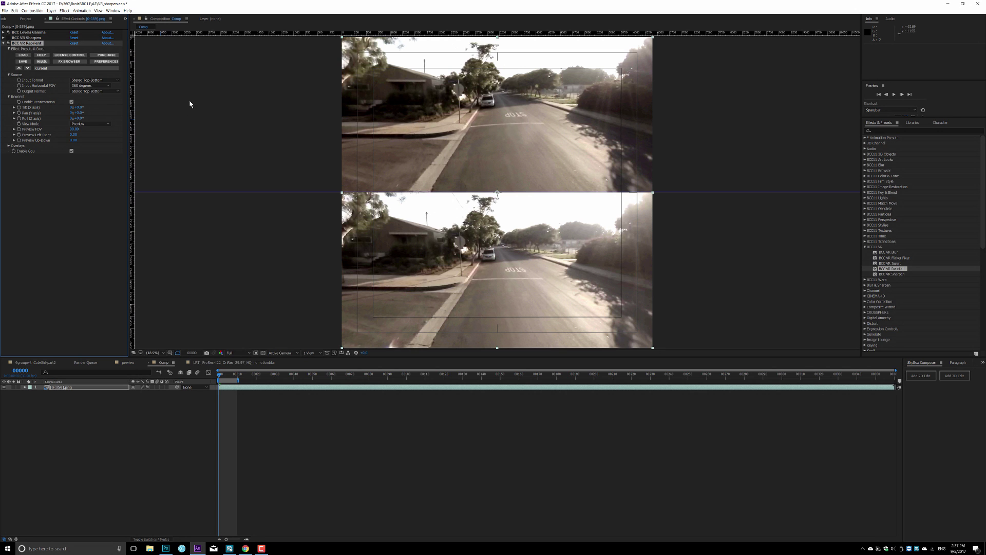
left_click(95, 91)
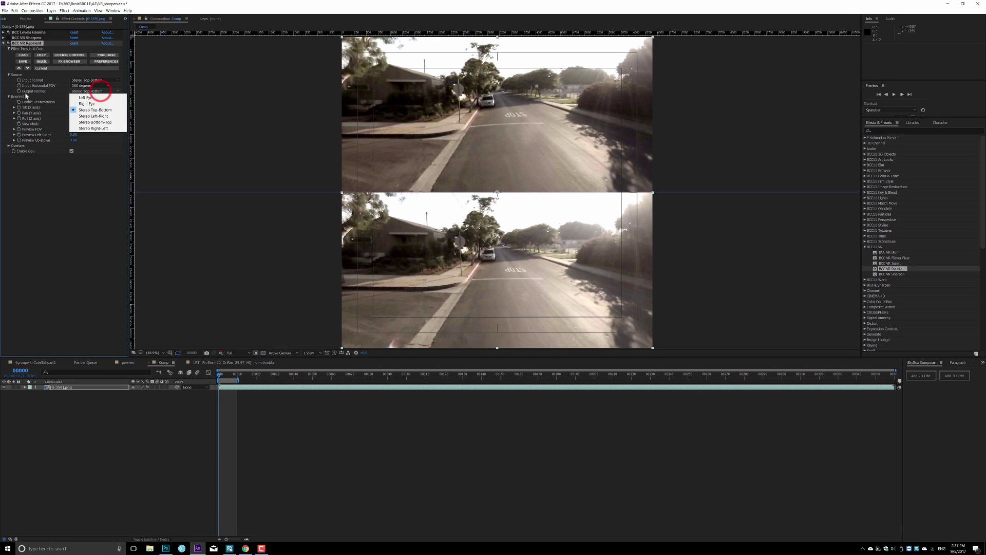
left_click(84, 97)
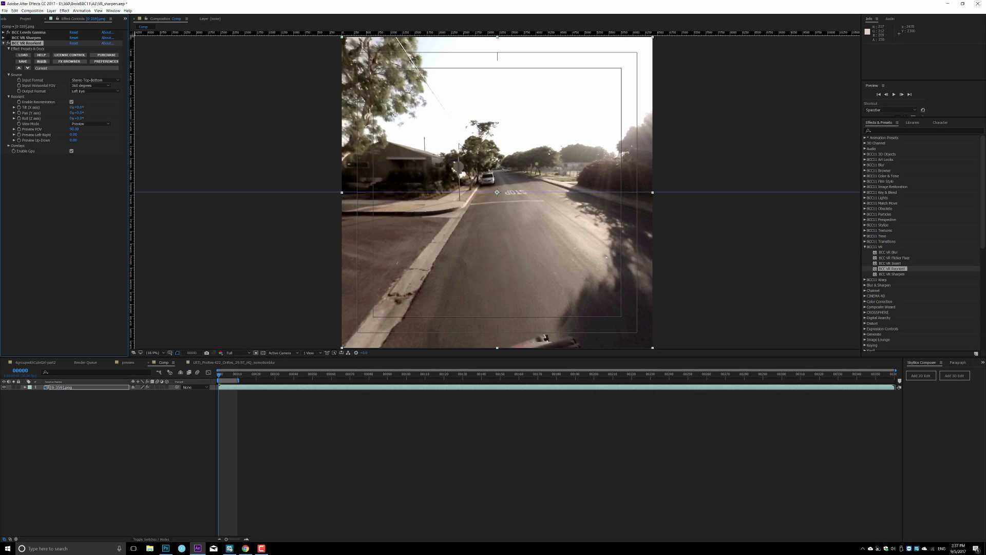
key("ctrl+z")
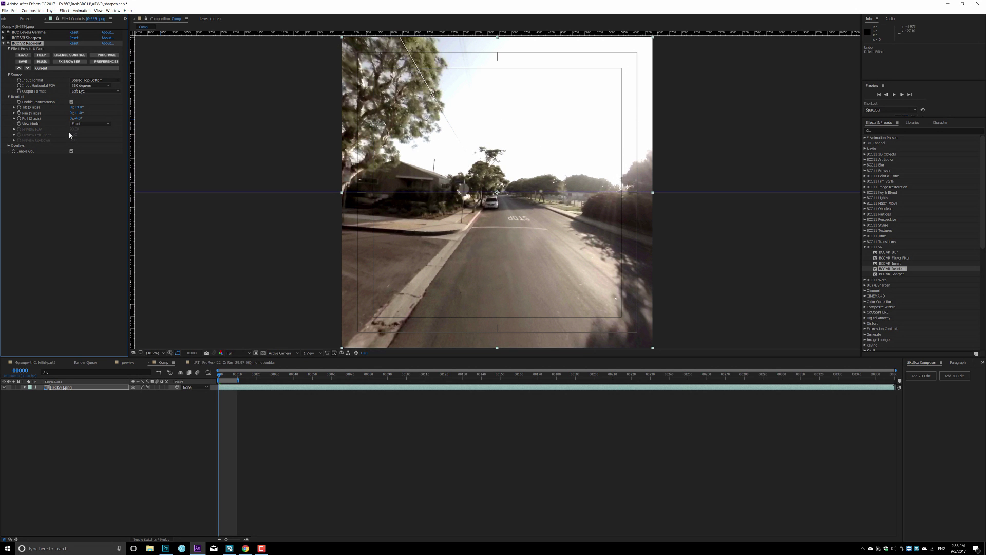
left_click(471, 242)
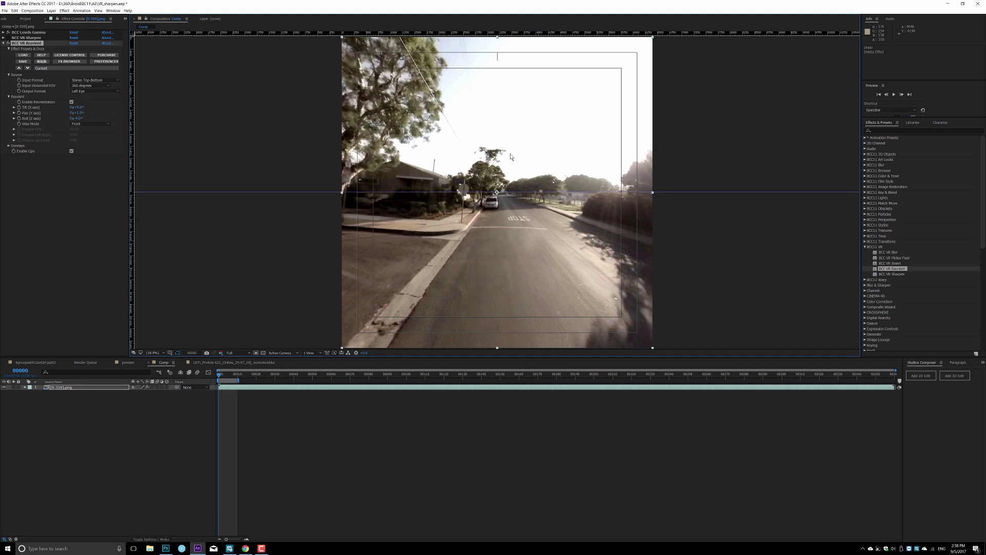
Reorient the car footage to Pan about +197°, Tilt -7° and Roll +2.9° to level the horizon
left_click_drag(80, 114, 149, 119)
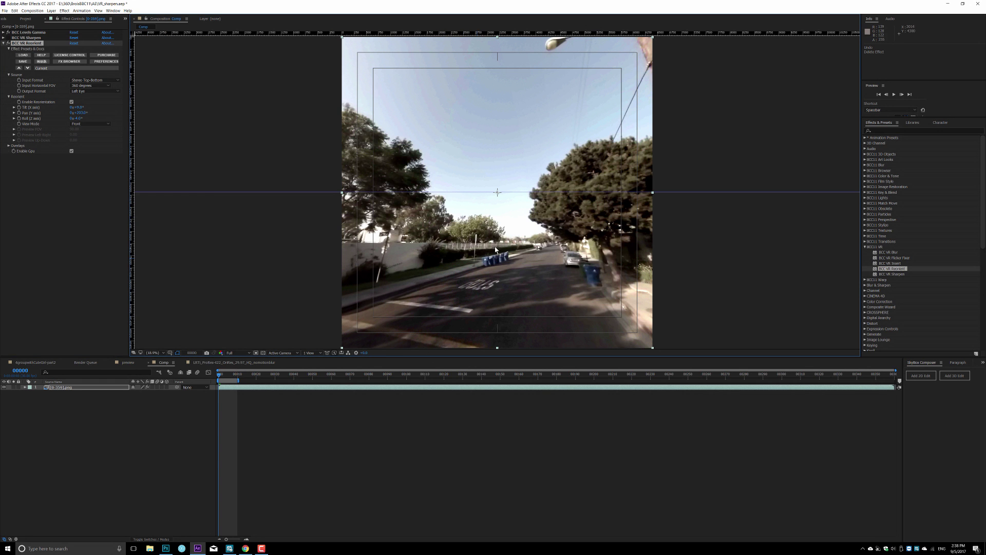
left_click_drag(79, 117, 78, 117)
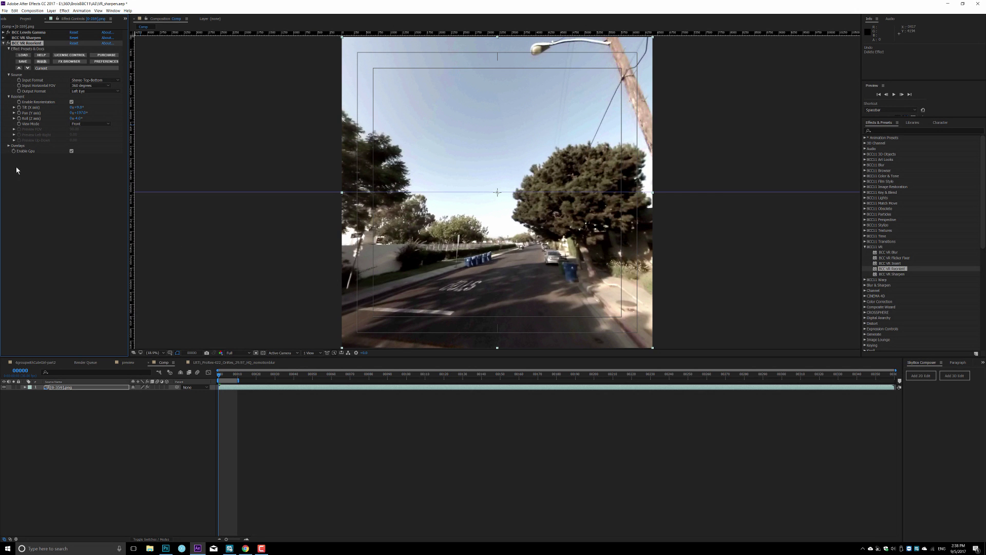
left_click_drag(82, 110, 77, 111)
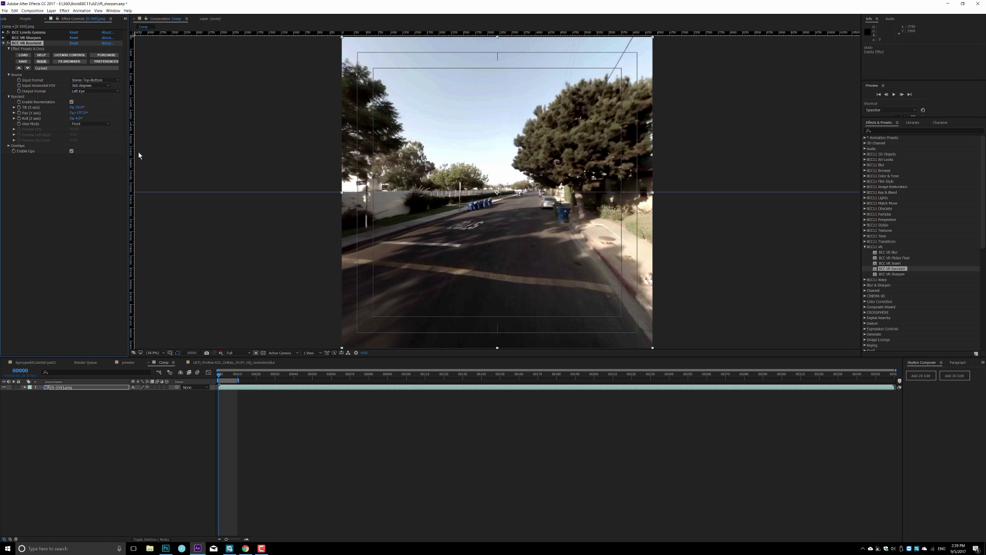
mouse_move(76, 118)
left_mouse_down()
mouse_move(85, 118)
mouse_move(77, 119)
left_mouse_up()
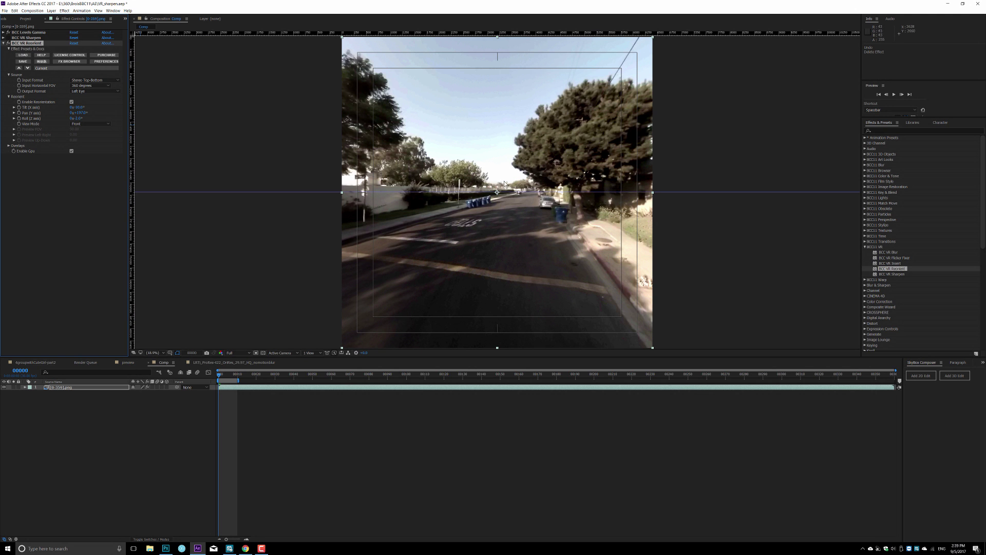
Return the Reorient View Mode to Full and the Output Format to Stereo Top-Bottom
left_click(98, 124)
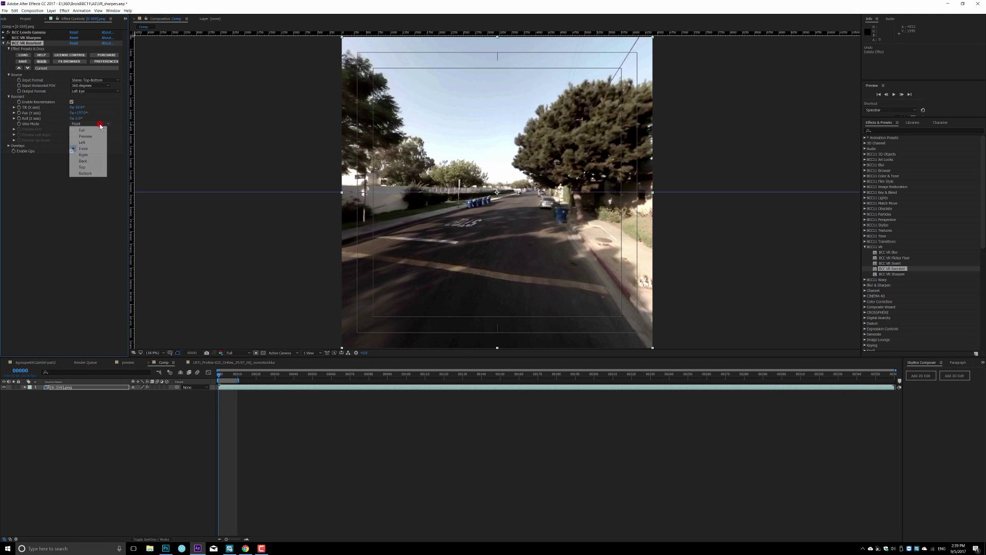
left_click(84, 131)
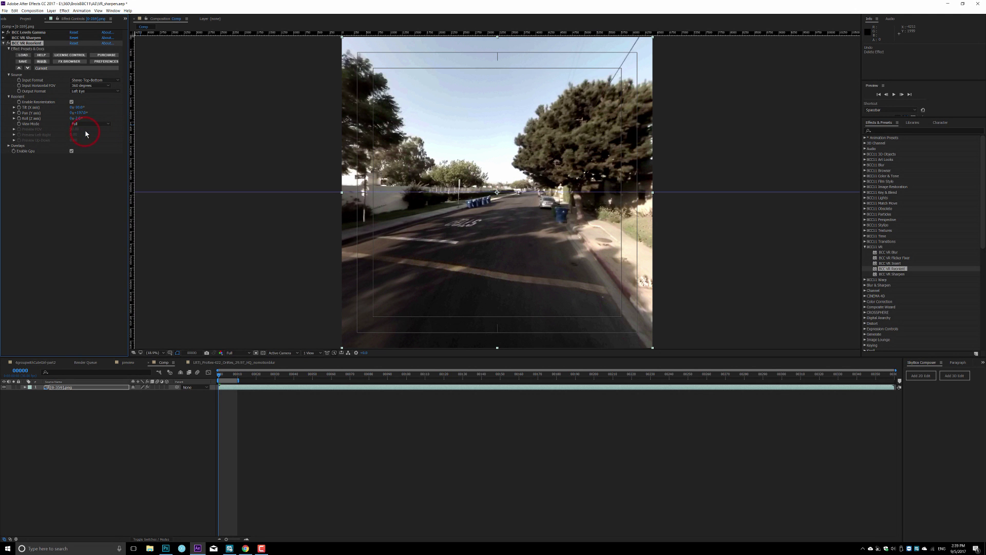
left_click(95, 91)
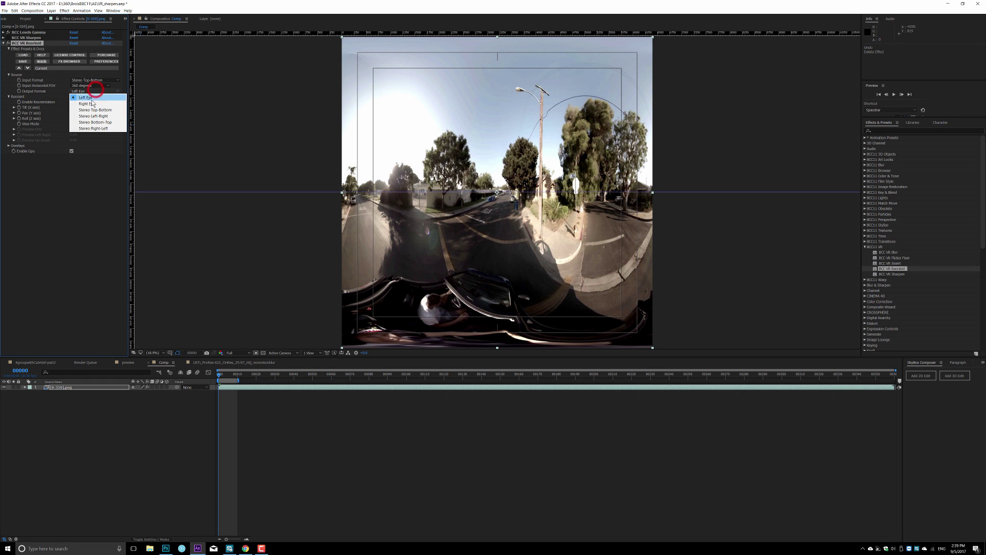
left_click(94, 110)
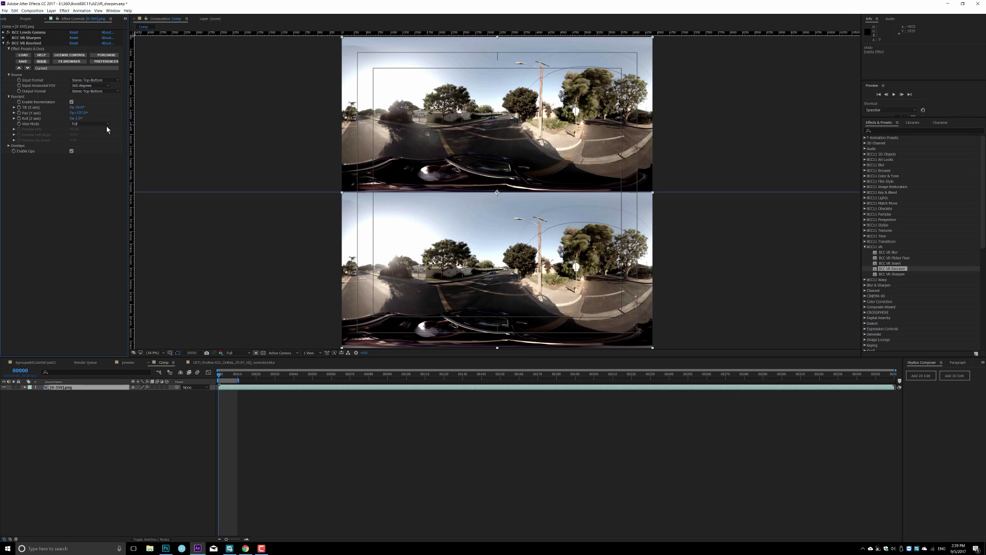
Switch the Reorient View Mode to Front and deselect the effect
left_click(106, 126)
left_click(87, 148)
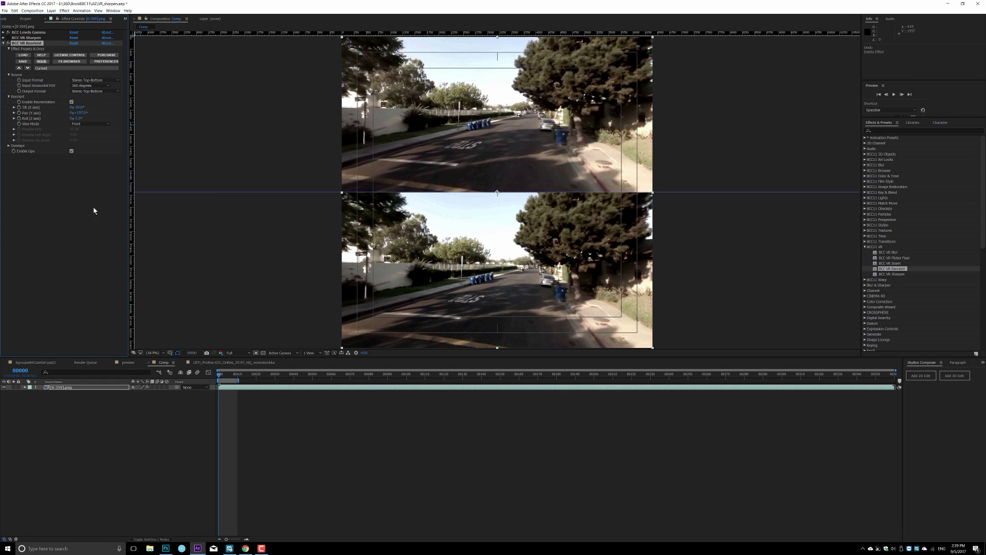
left_click(19, 223)
Switch to the LRTI_ProRes studio composition, preview it and scrub frames to inspect the colour flicker
left_click(231, 363)
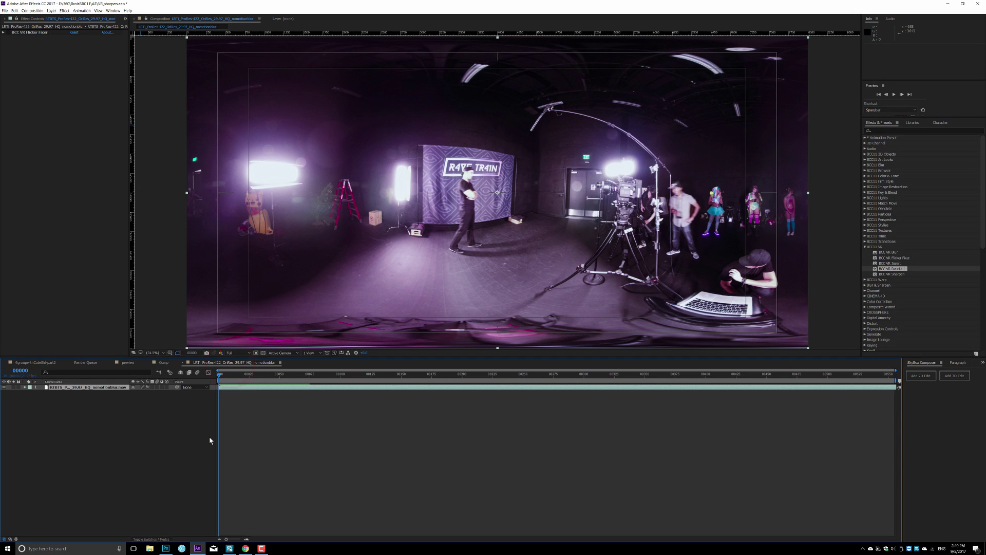
key("space")
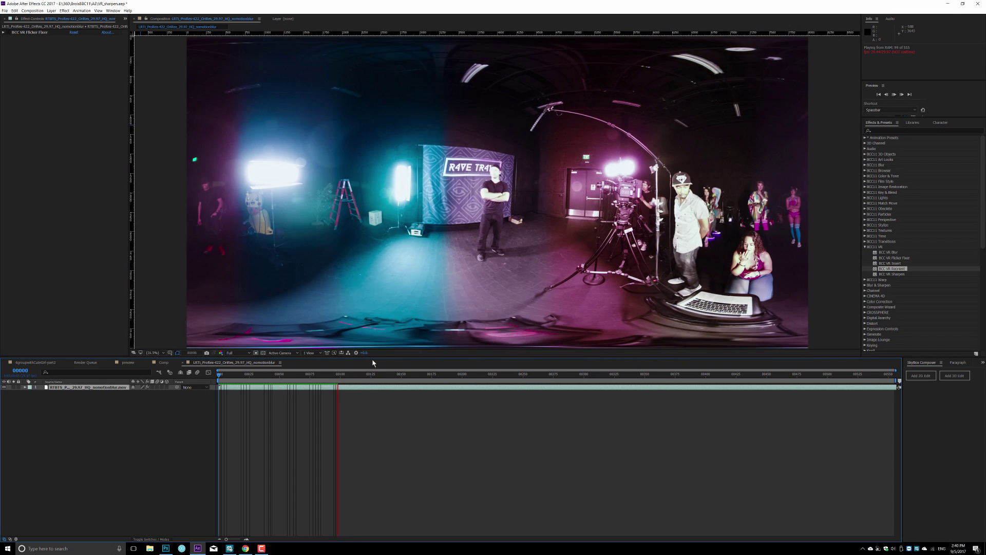
left_click(342, 375)
key("space")
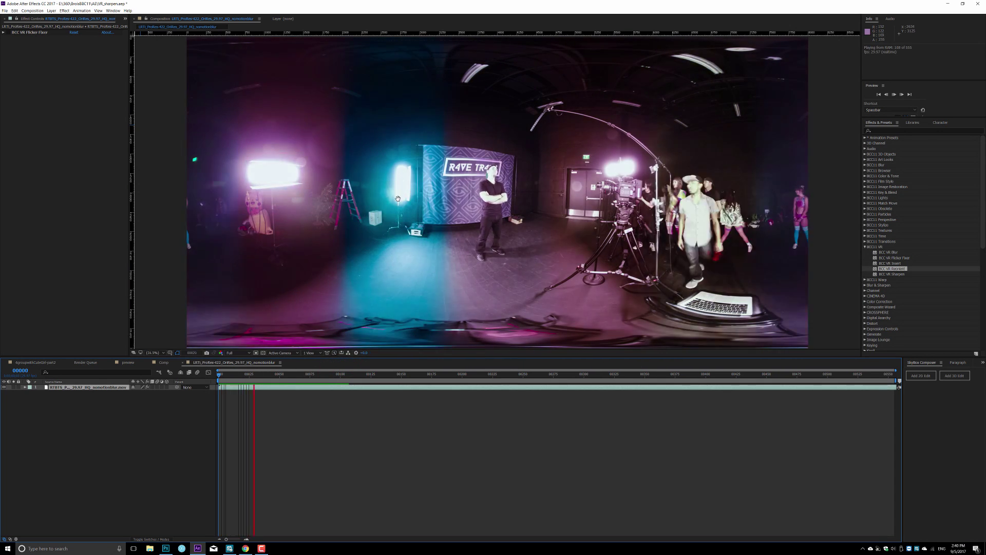
left_click(256, 148)
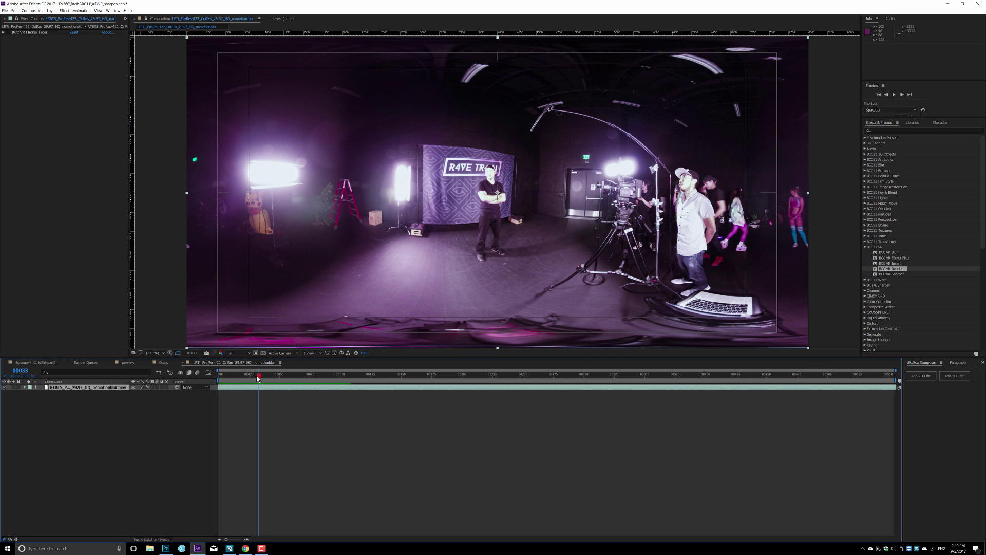
left_click_drag(258, 379, 292, 375)
Apply BCC VR Flicker Fixer, delete the duplicate Flicker Fixer 2, and enable the remaining effect
left_click(301, 386)
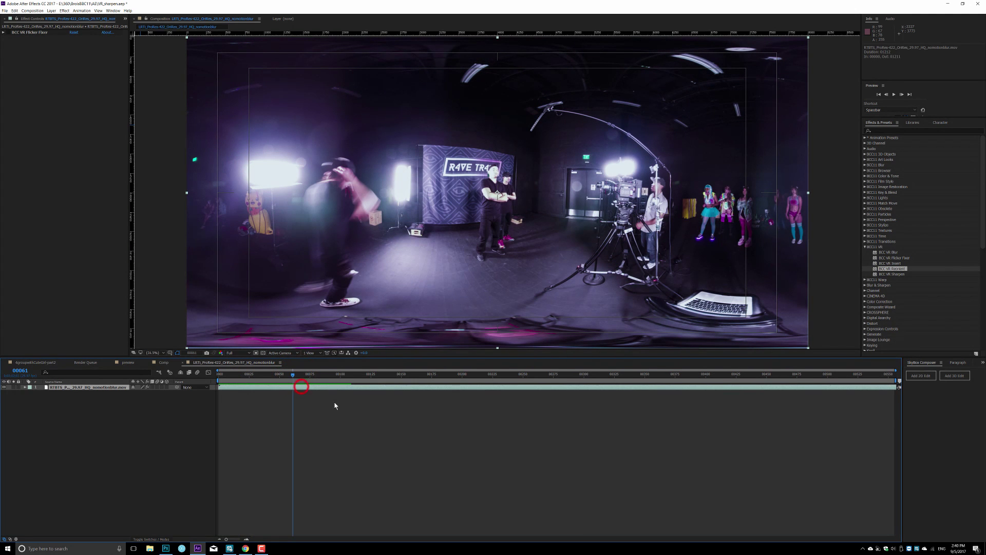
left_click(894, 276)
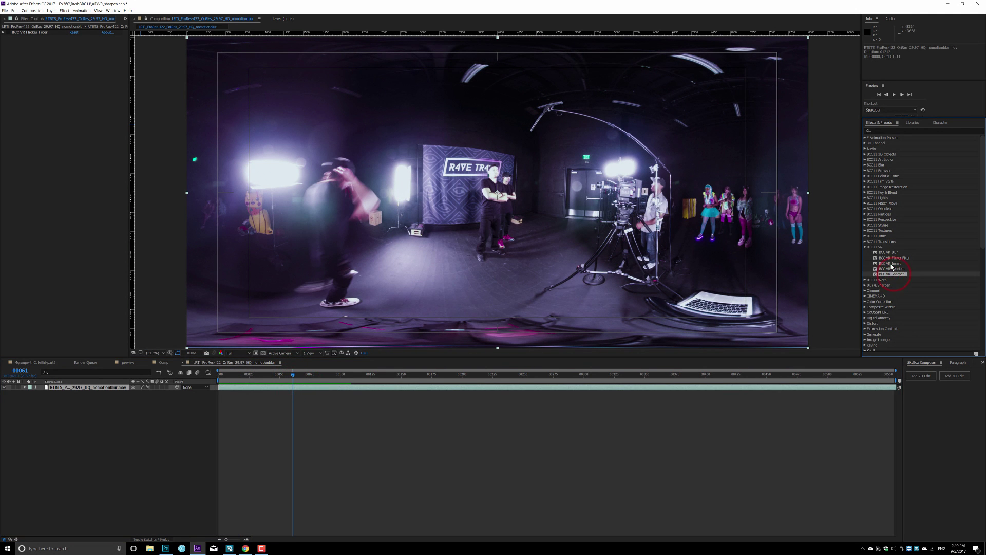
left_click(895, 259)
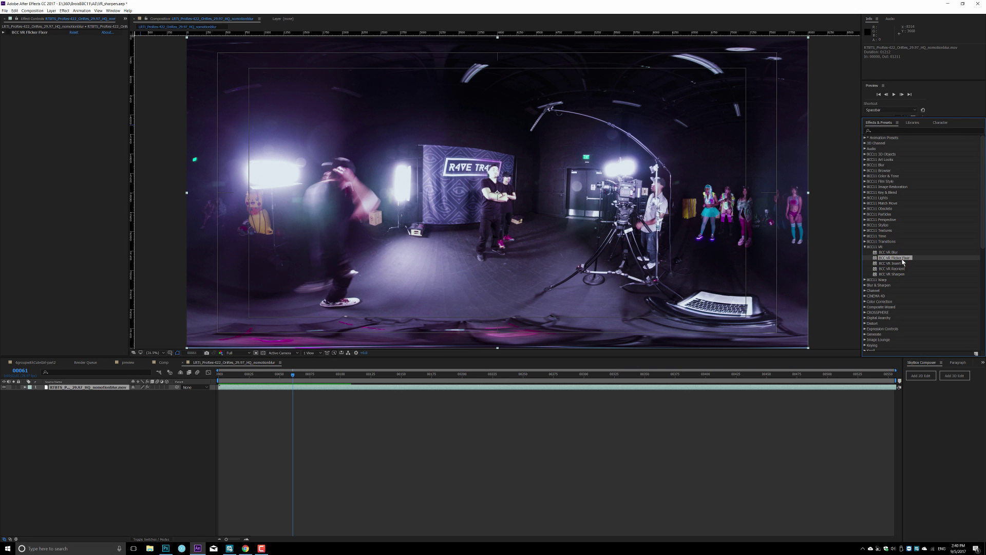
left_click_drag(902, 259, 488, 246)
left_click(89, 134)
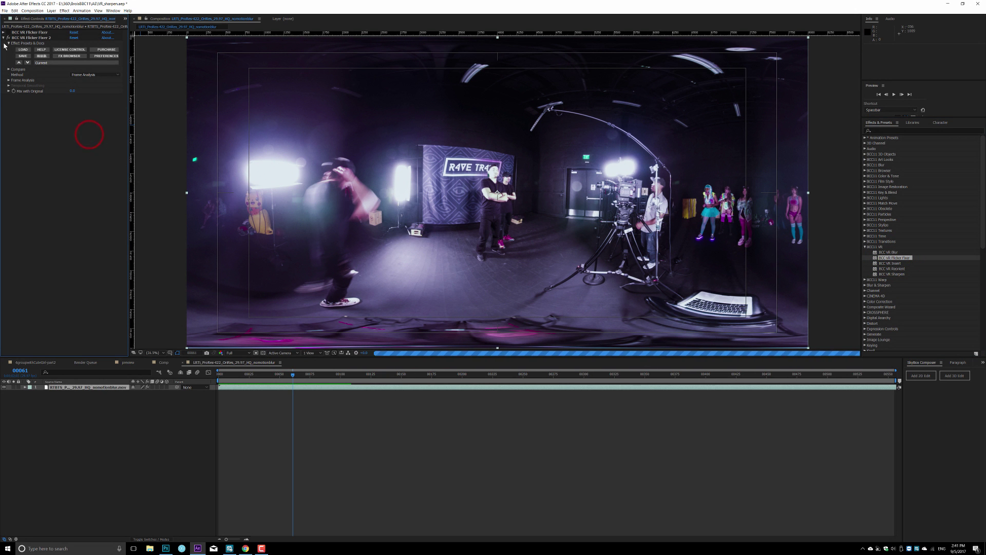
left_click(19, 39)
key("Delete")
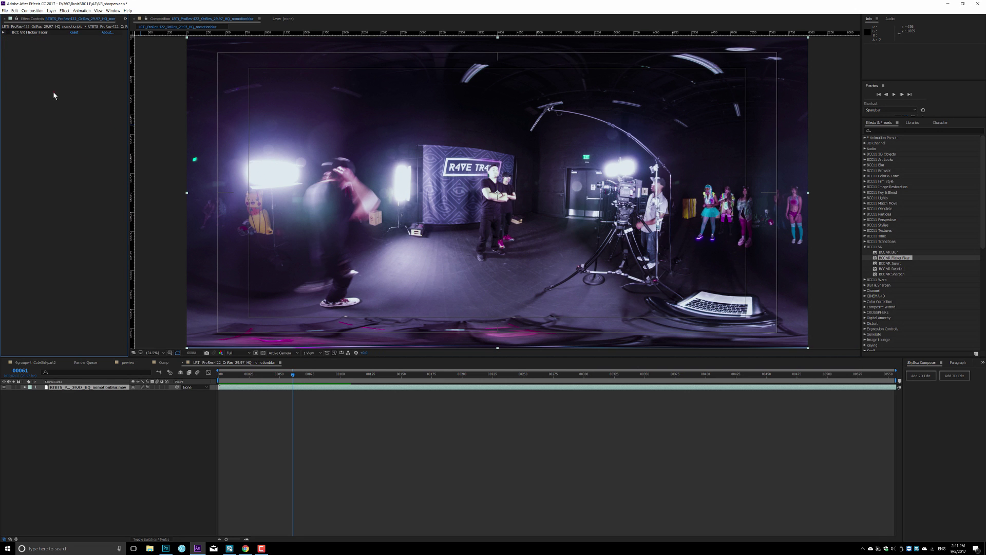
left_click(53, 93)
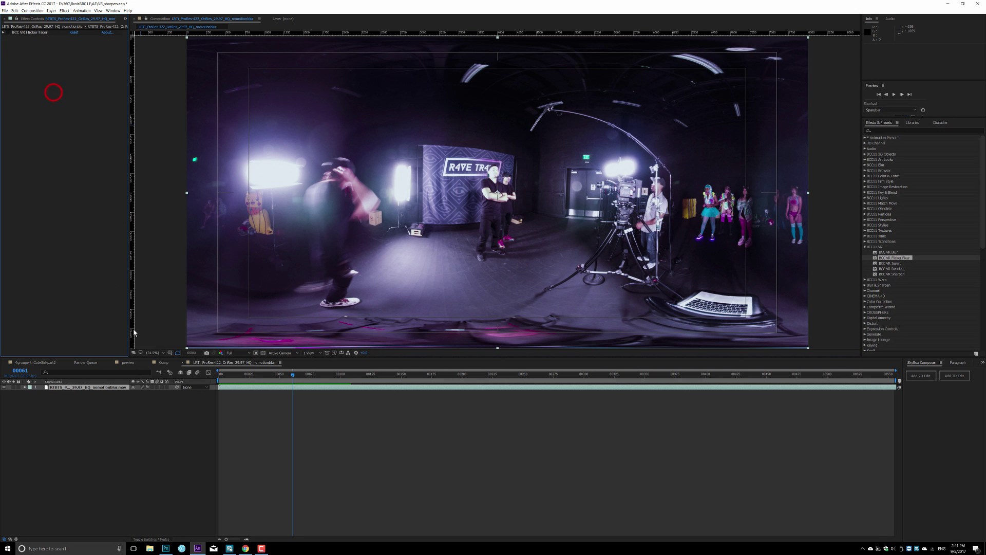
left_click(9, 35)
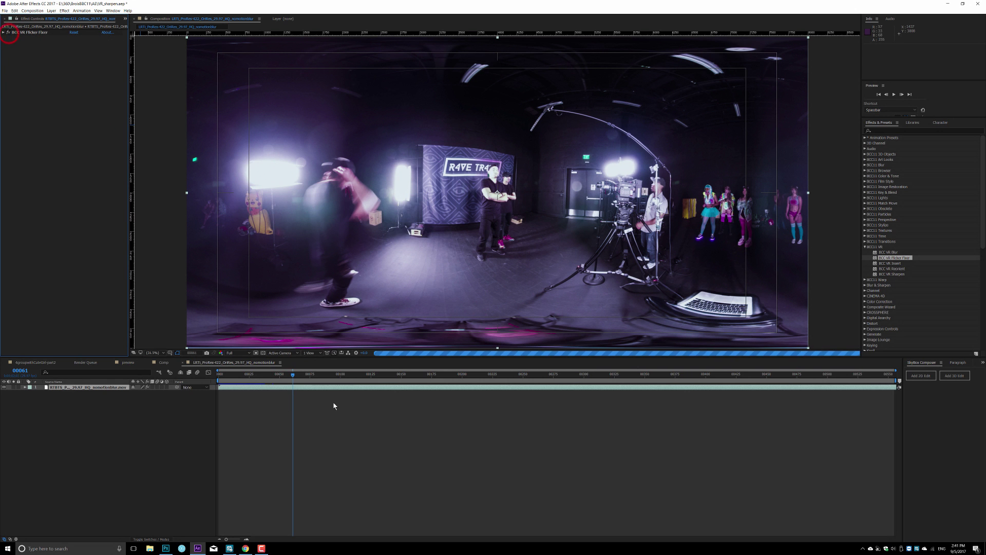
Preview the studio footage from frame 0 with the flicker fix, stopping at frame 31
left_click(294, 375)
key("Home")
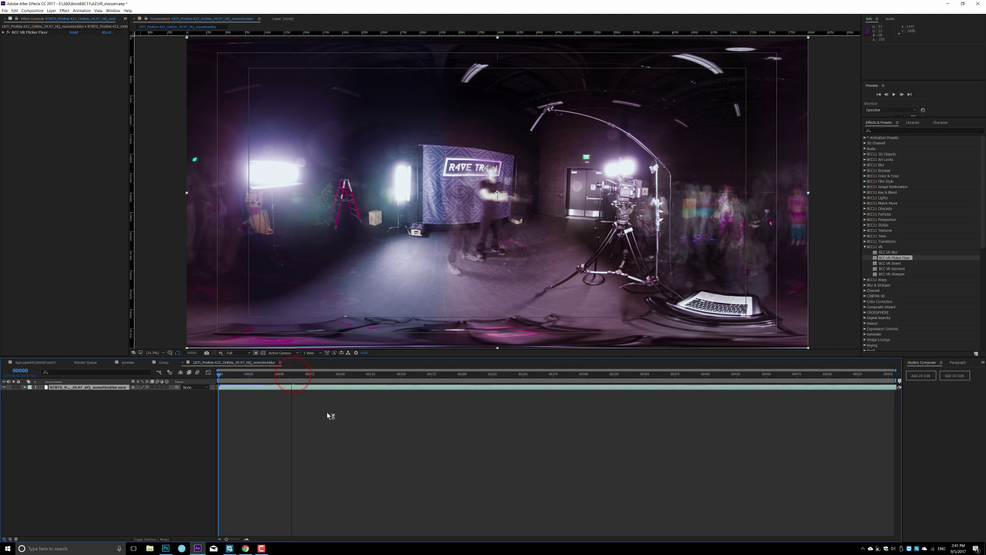
key("space")
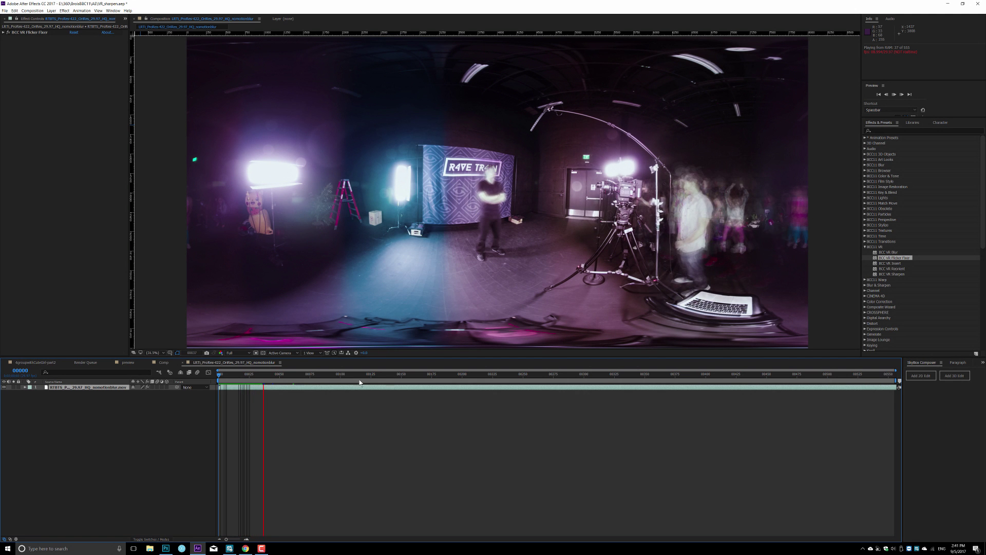
left_click(272, 388)
left_click(257, 376)
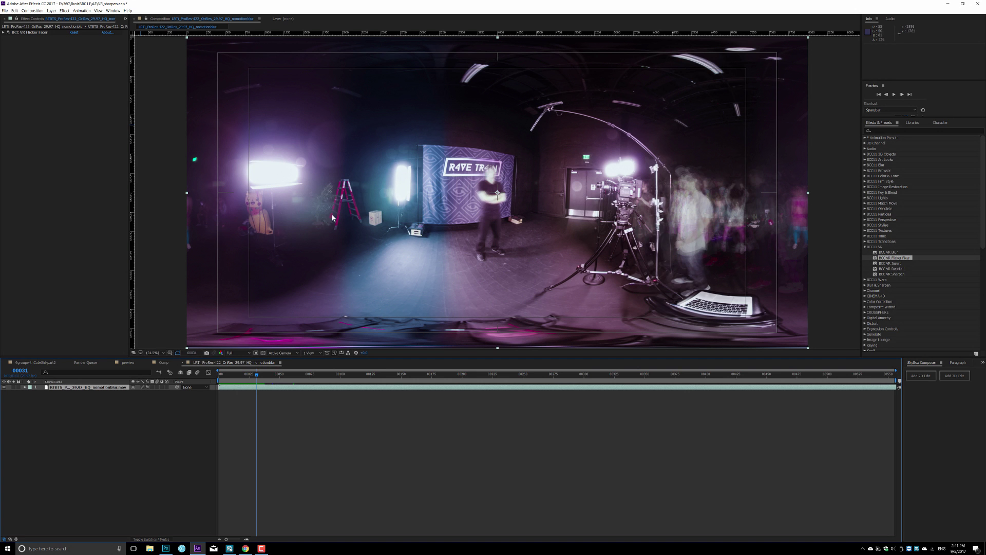
Expand BCC VR Flicker Fixer and keep its Method on Temporal Smooth RGB
left_click(4, 33)
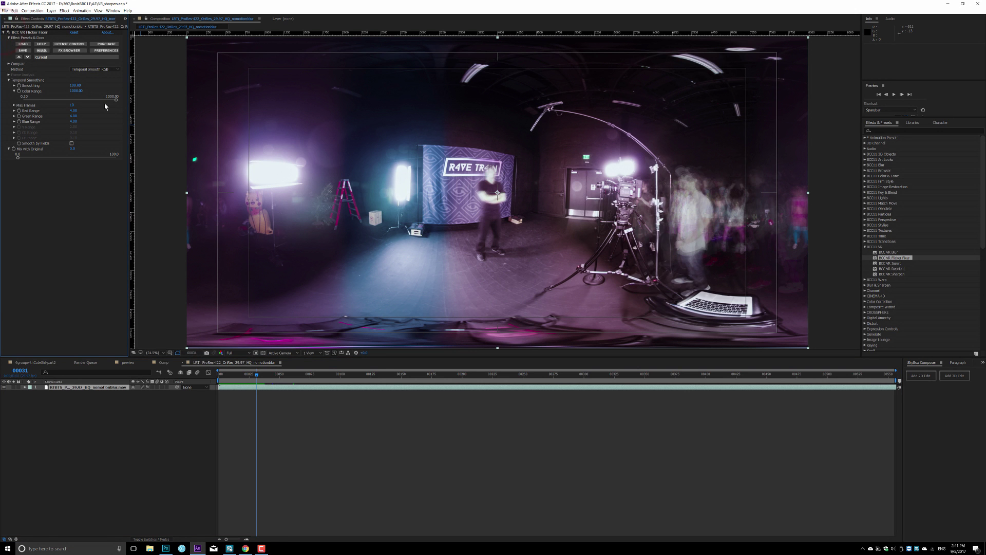
left_click(101, 69)
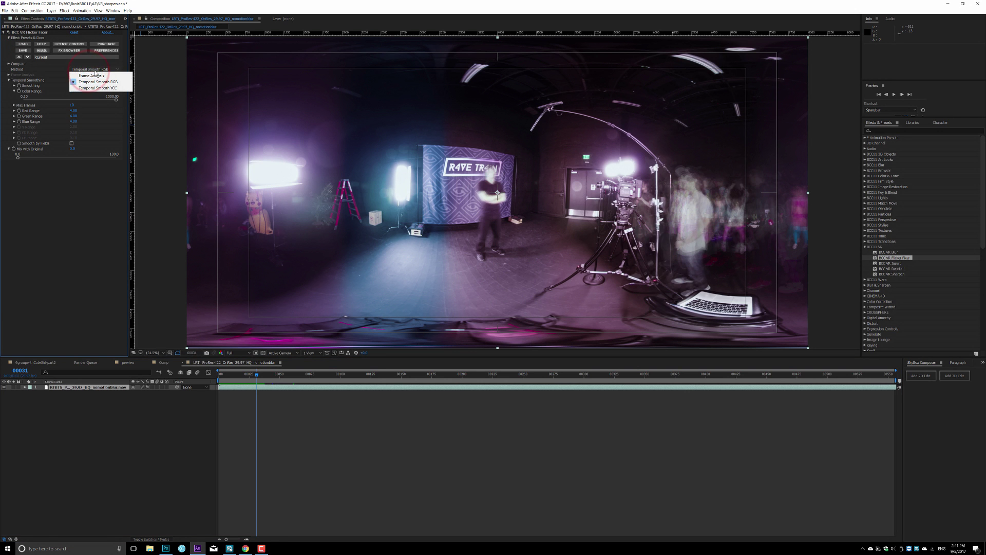
left_click(89, 218)
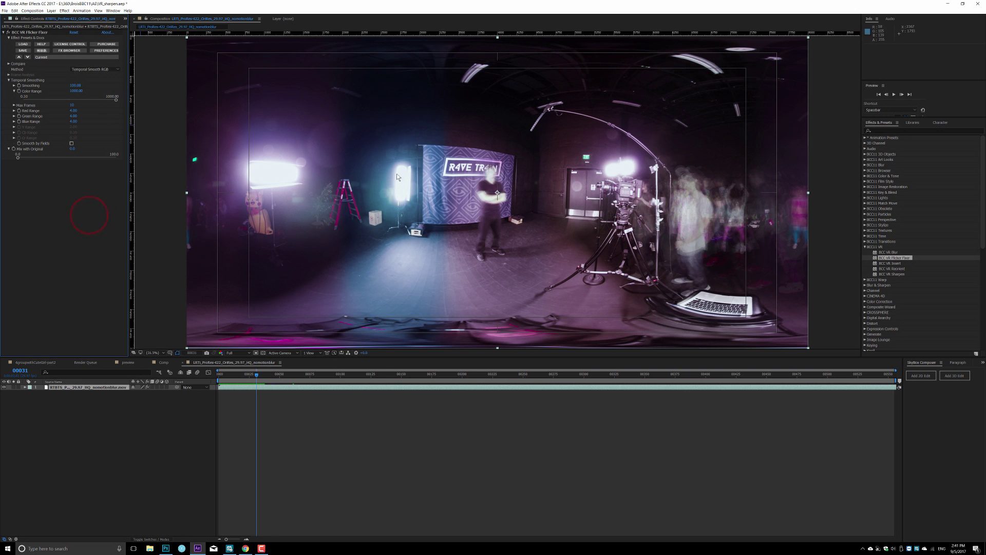
left_click(87, 69)
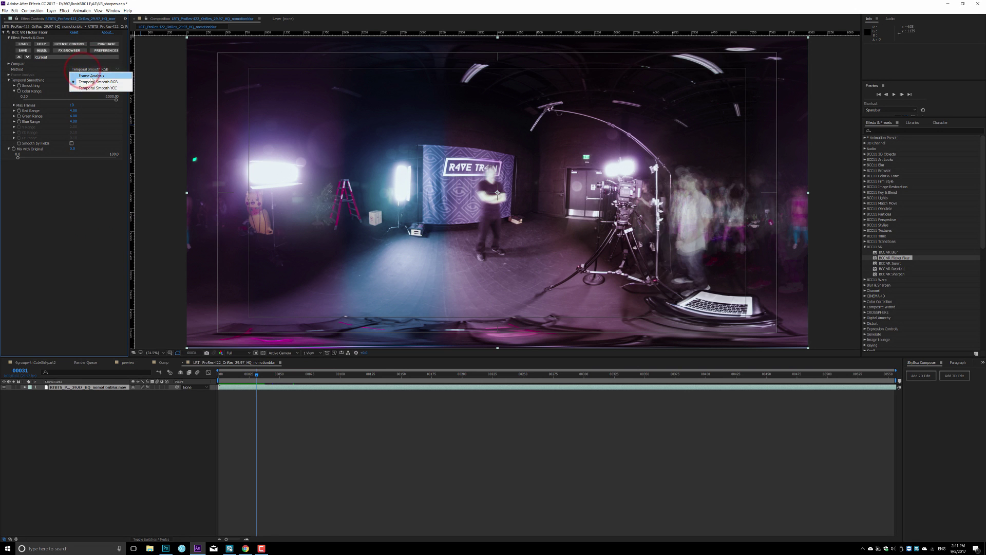
left_click(102, 256)
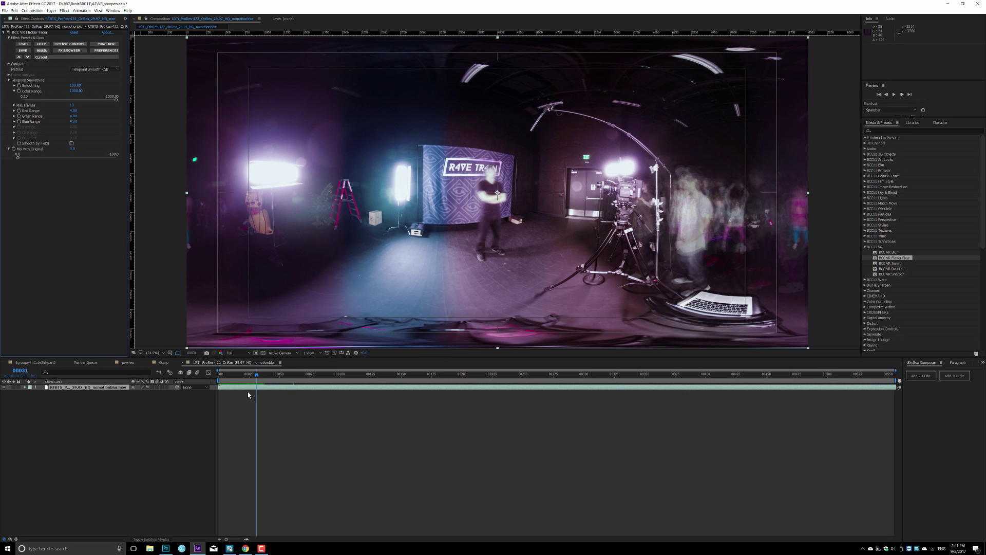
Scrub through frames around 21, 19 and 11 to check for remaining flicker
mouse_move(256, 375)
left_mouse_down()
mouse_move(220, 375)
mouse_move(244, 375)
left_mouse_up()
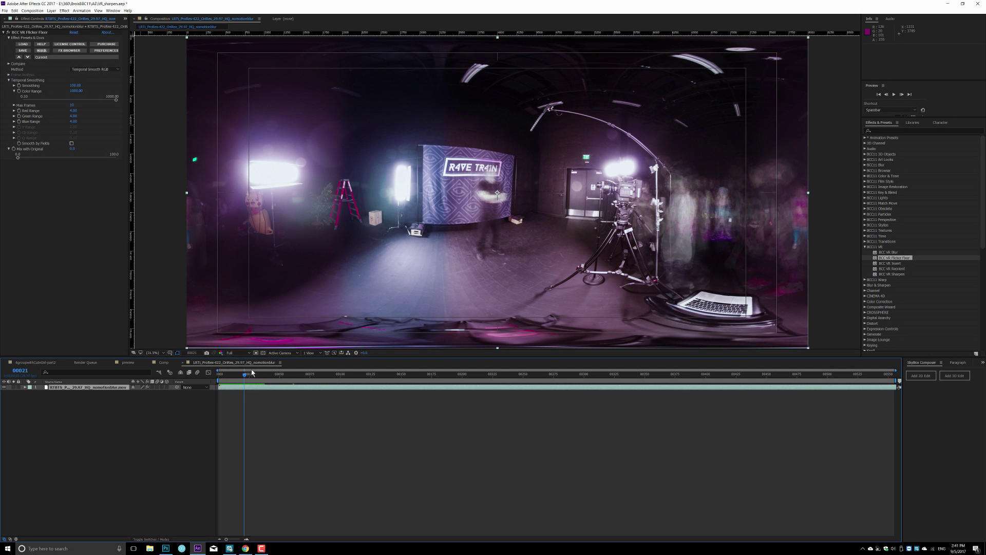
mouse_move(244, 379)
left_mouse_down()
mouse_move(220, 379)
mouse_move(270, 380)
mouse_move(241, 385)
left_mouse_up()
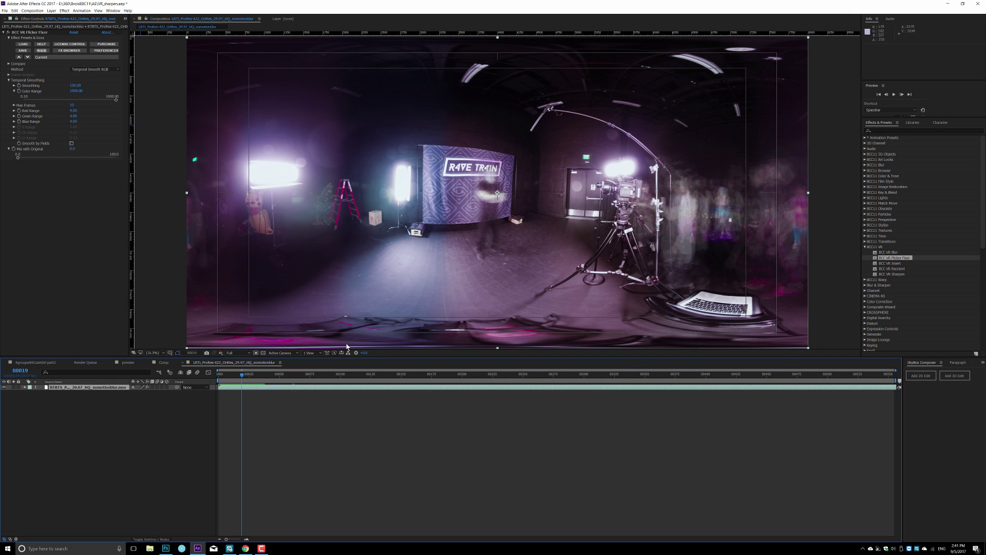
left_click_drag(241, 379, 234, 383)
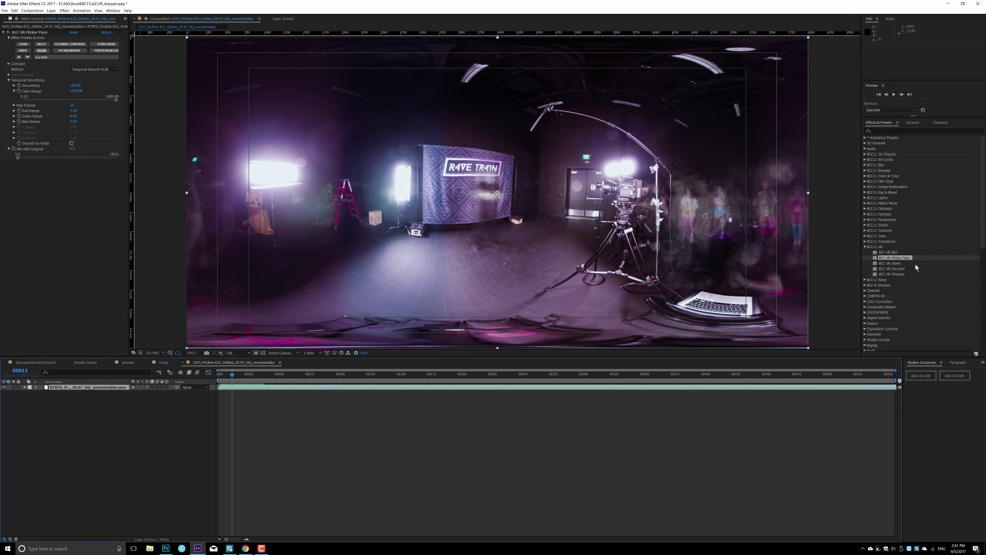
left_click(891, 257)
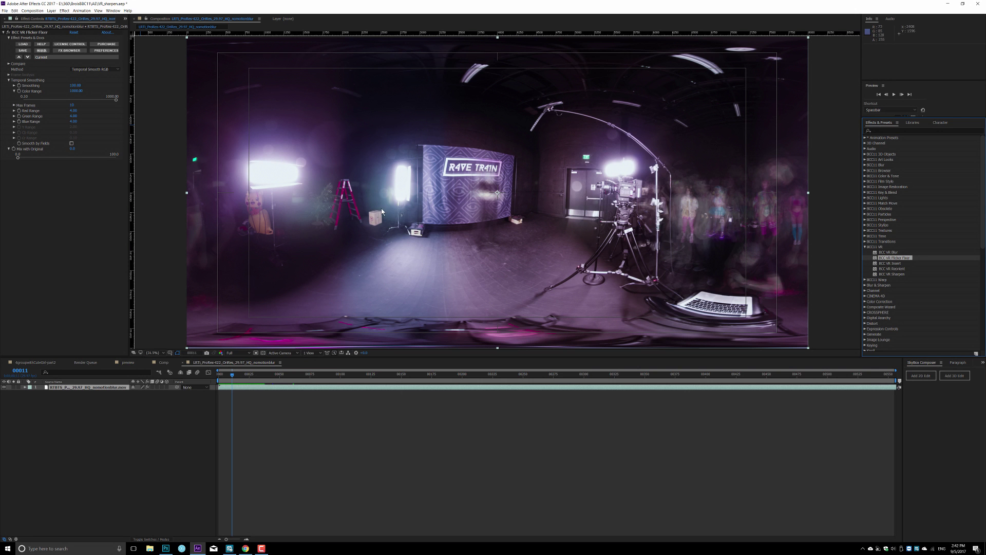
left_click(885, 258)
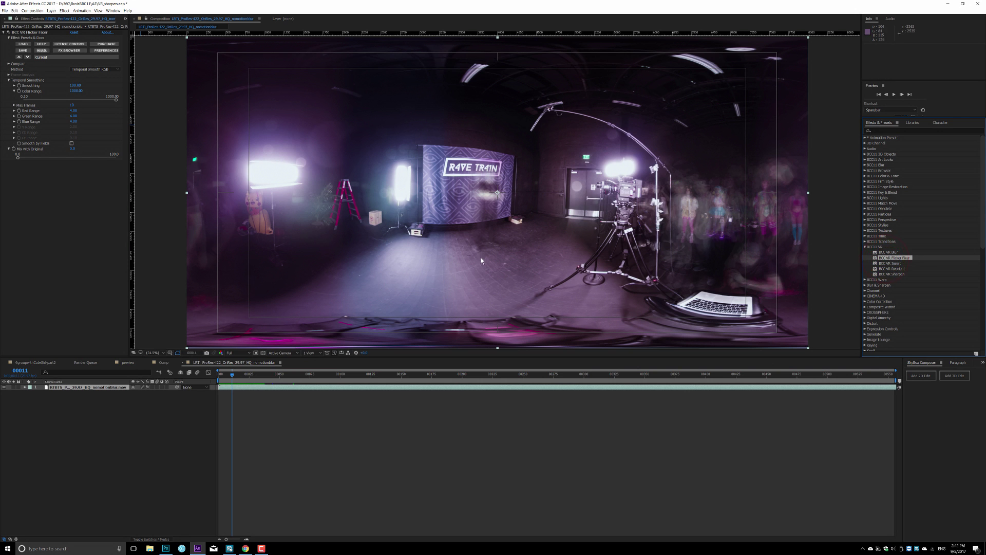